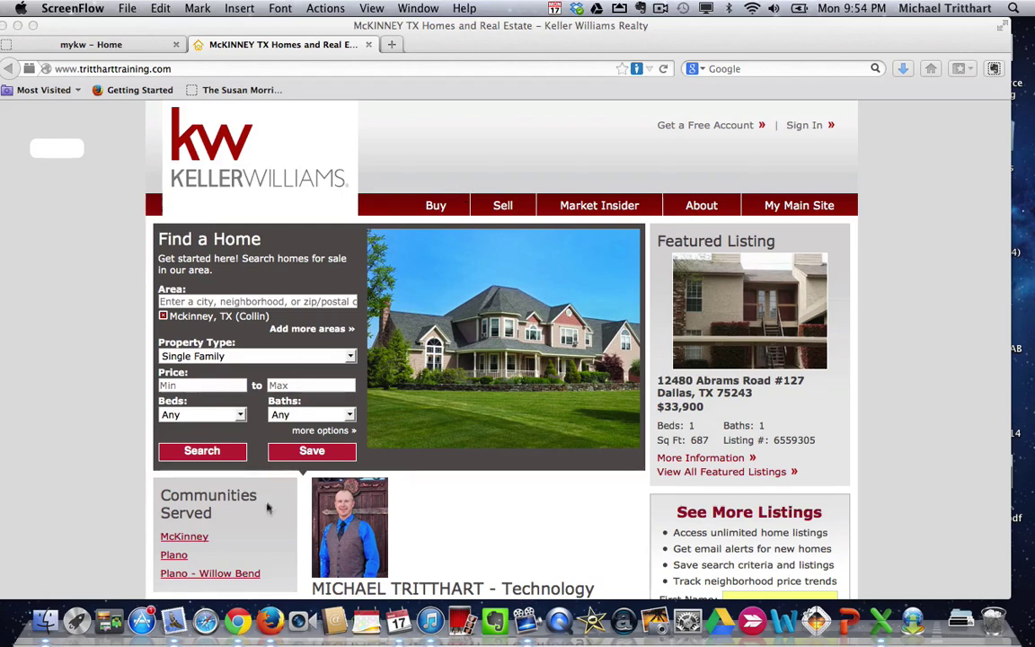
Step: Open the site's Buy home search form and add Mckinney, TX (Collin) as the search area
scroll(212, 533, "down", 2)
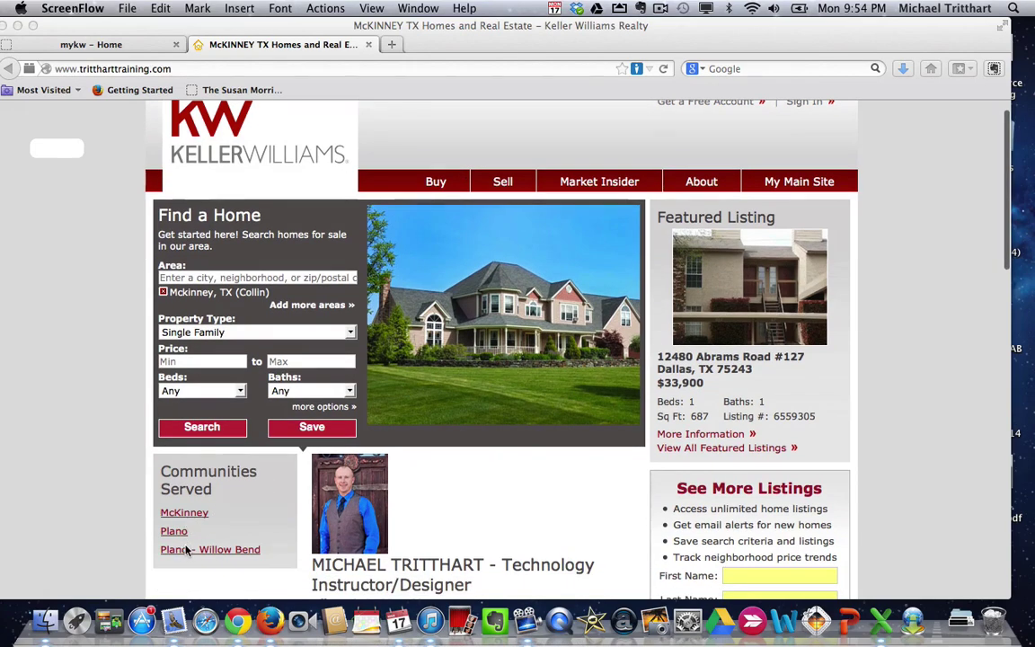
scroll(280, 213, "up", 2)
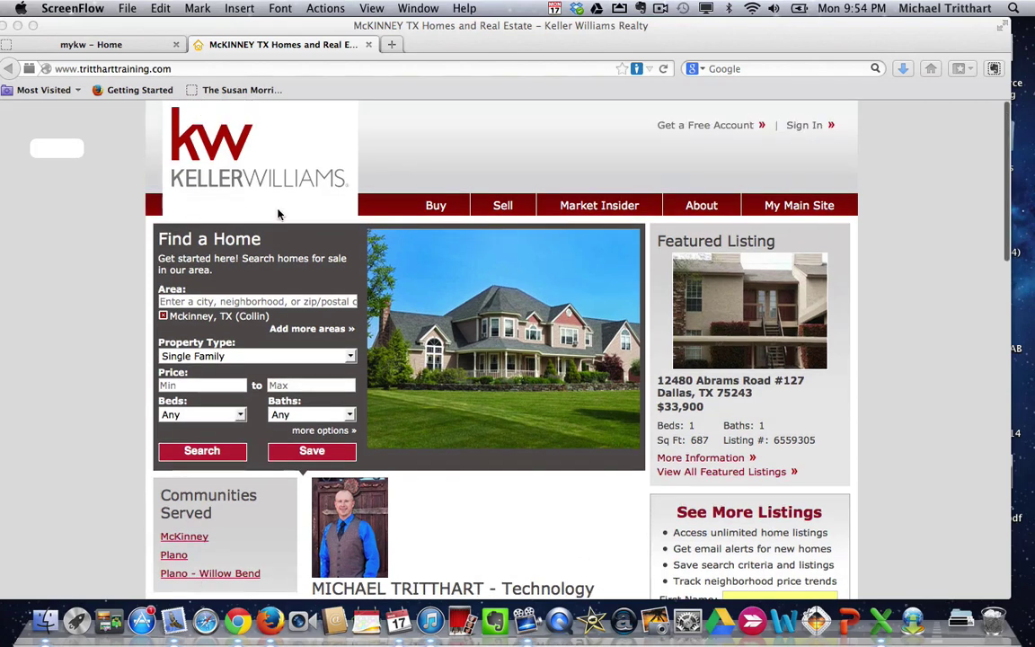
left_click(396, 209)
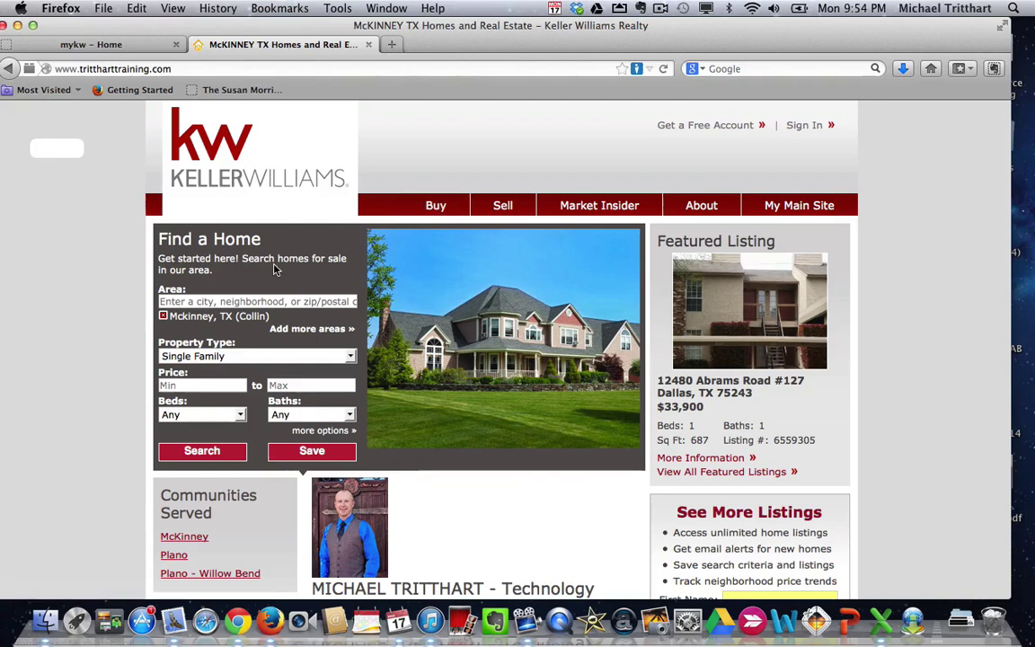
left_click(437, 207)
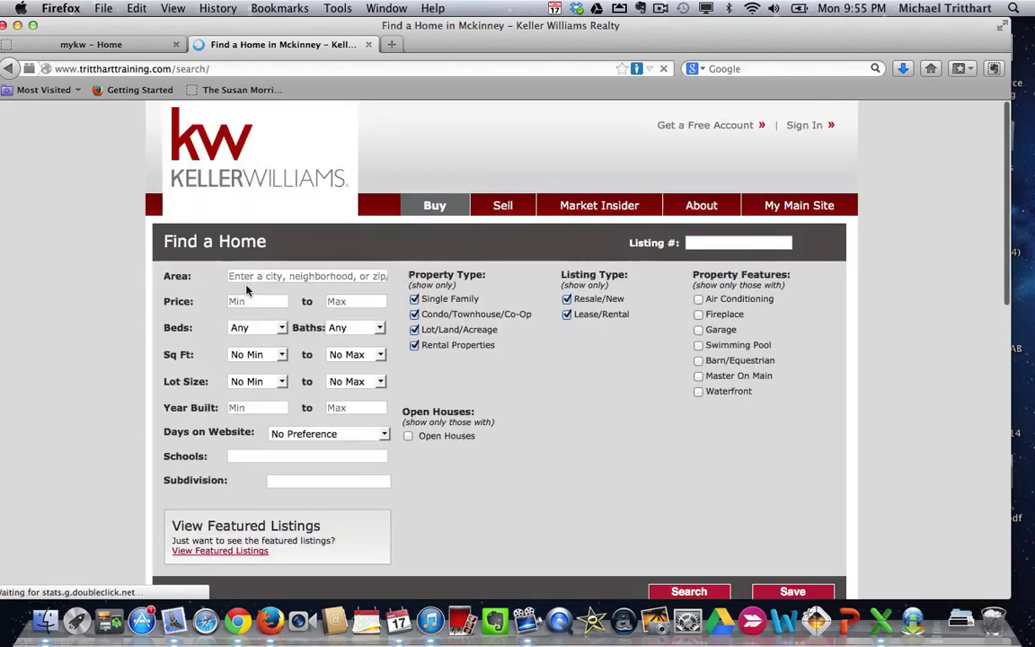
left_click(261, 276)
type("mck")
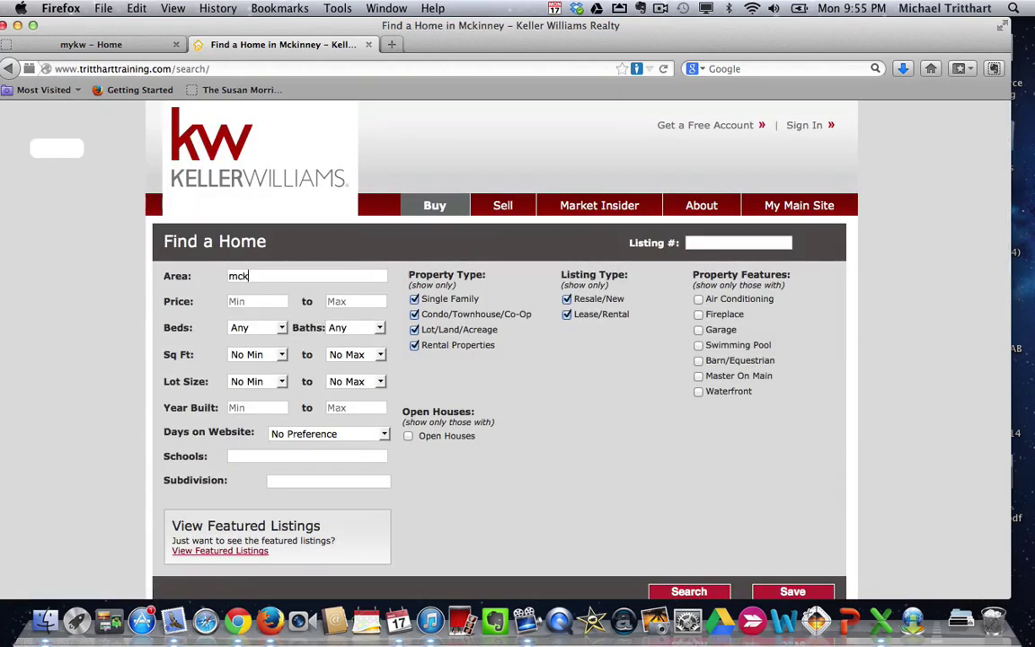
type("inney")
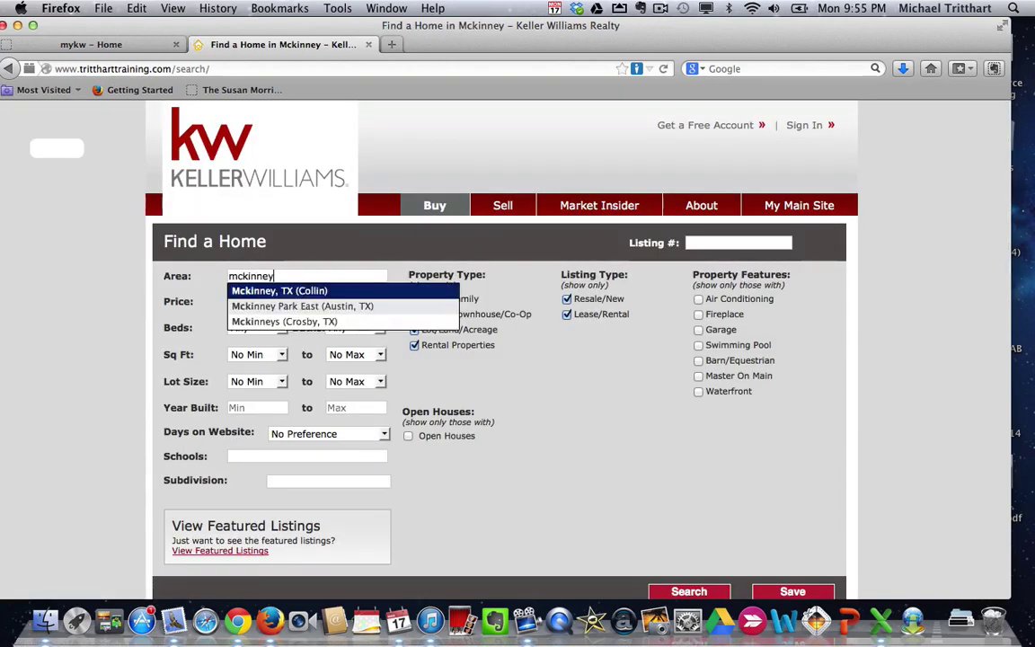
left_click(268, 290)
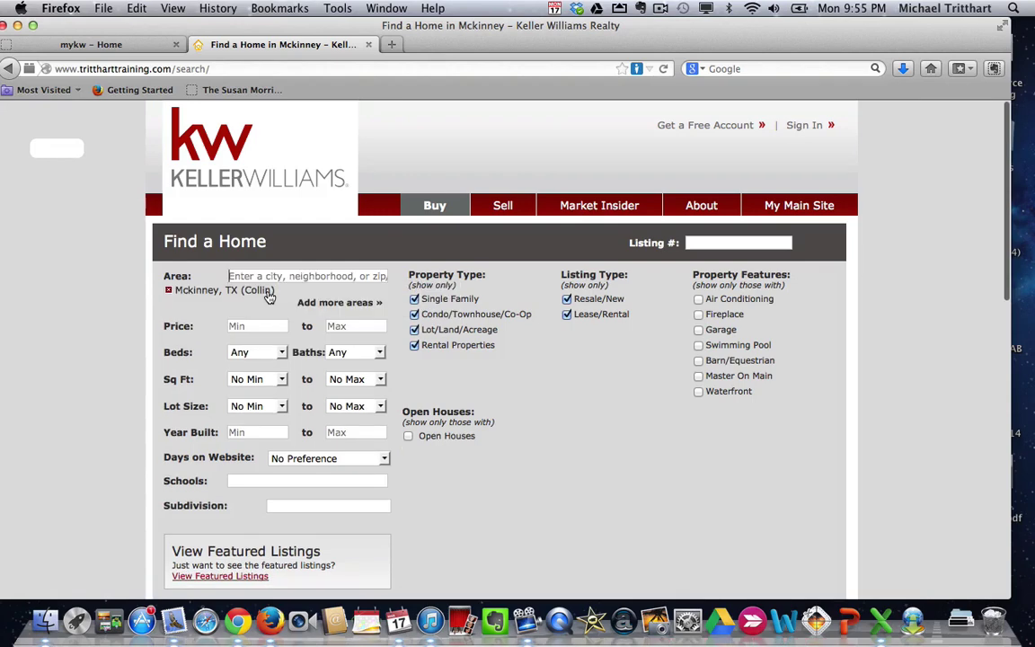
Step: Set the subdivision to ridgecrest and run the home search
left_click(294, 506)
type("ridge")
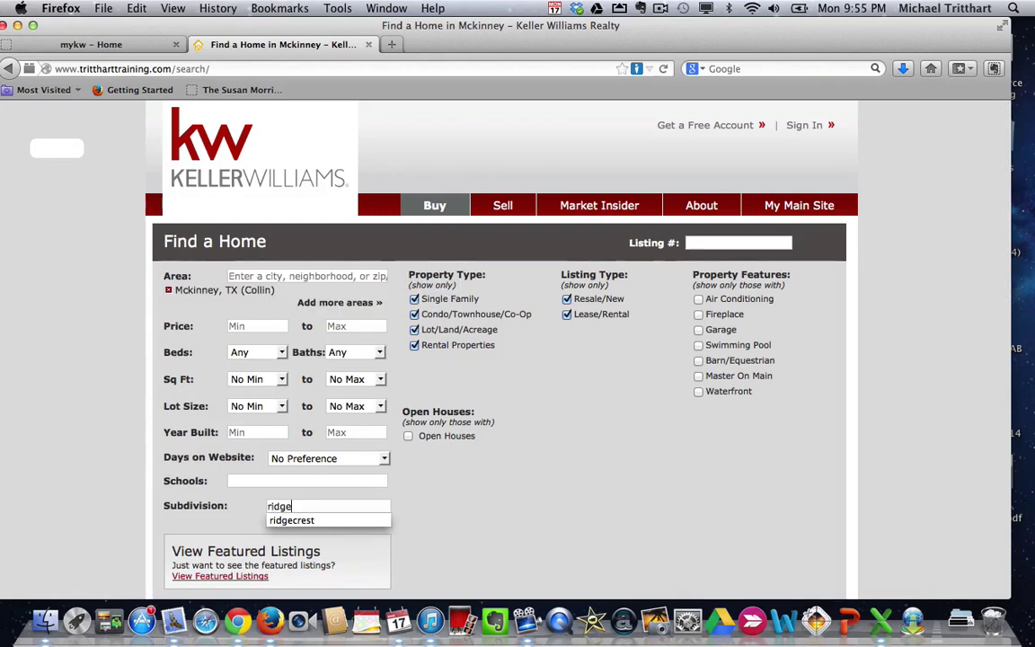
left_click(296, 521)
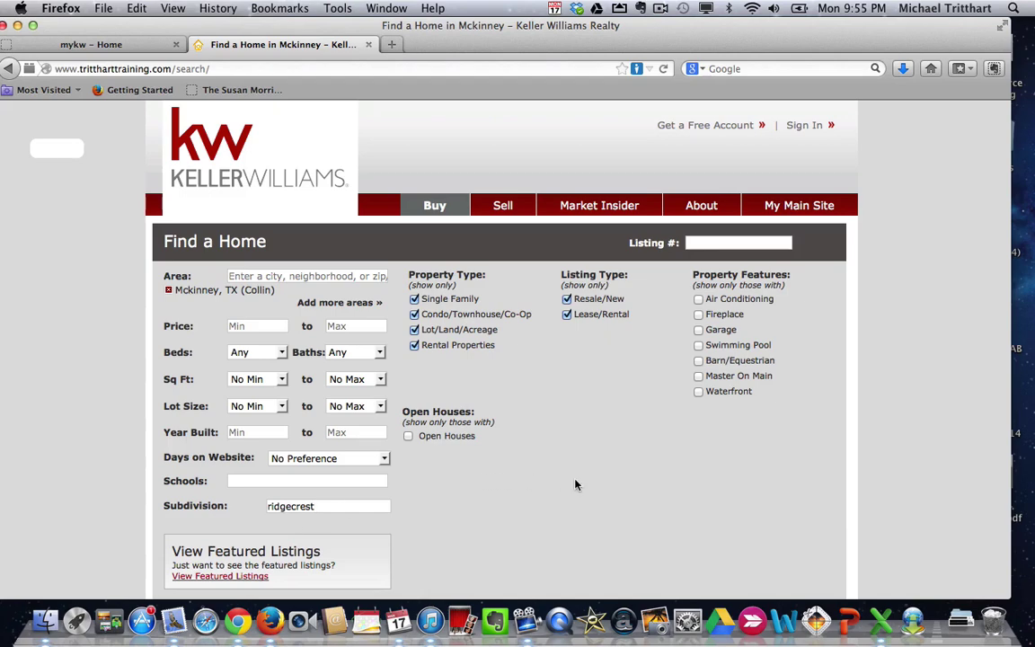
scroll(548, 483, "down", 3)
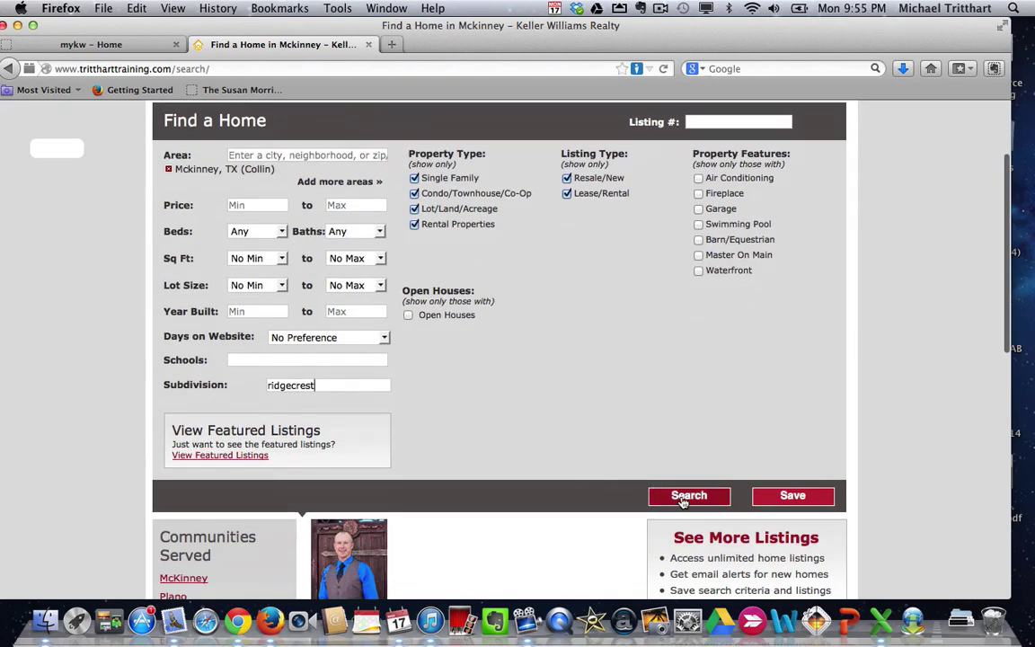
left_click(683, 499)
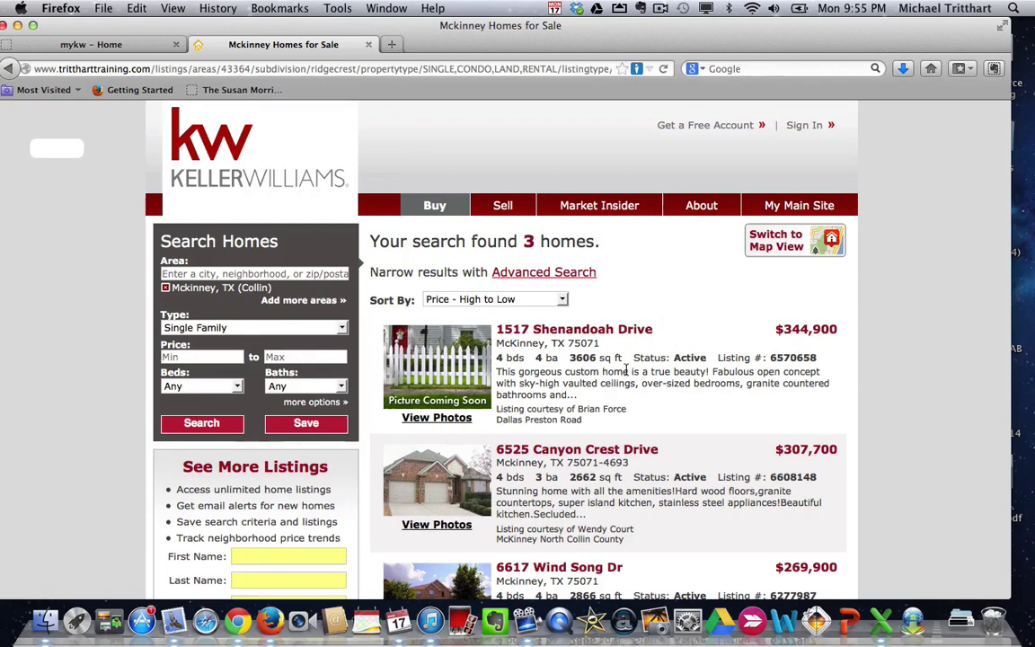
Step: Show the search results on the map and zoom in one level around the Ridgecrest listings
scroll(626, 371, "down", 1)
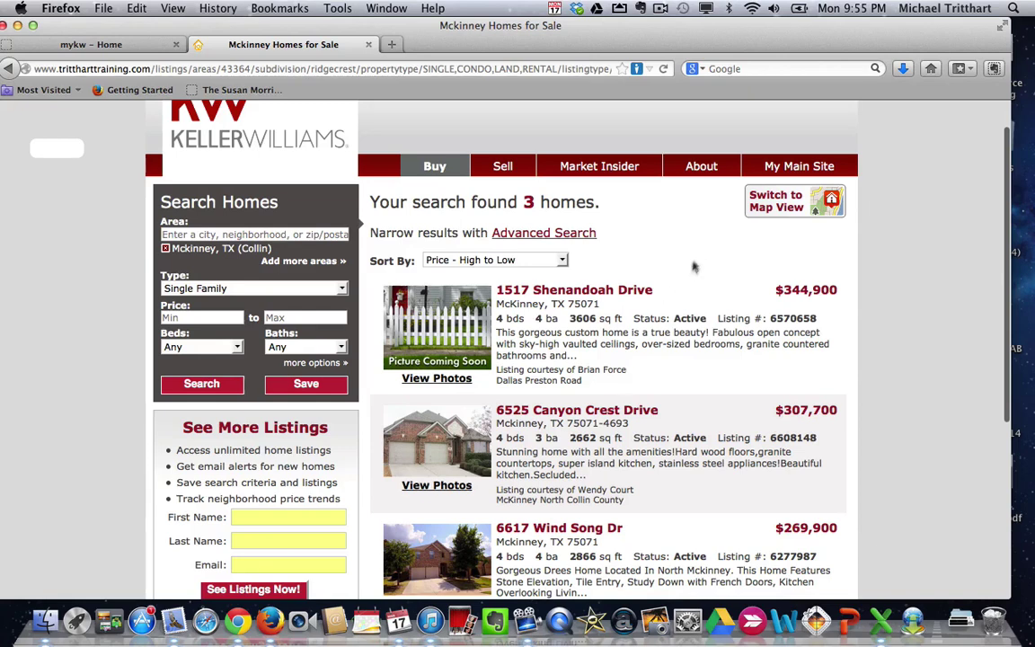
left_click(776, 212)
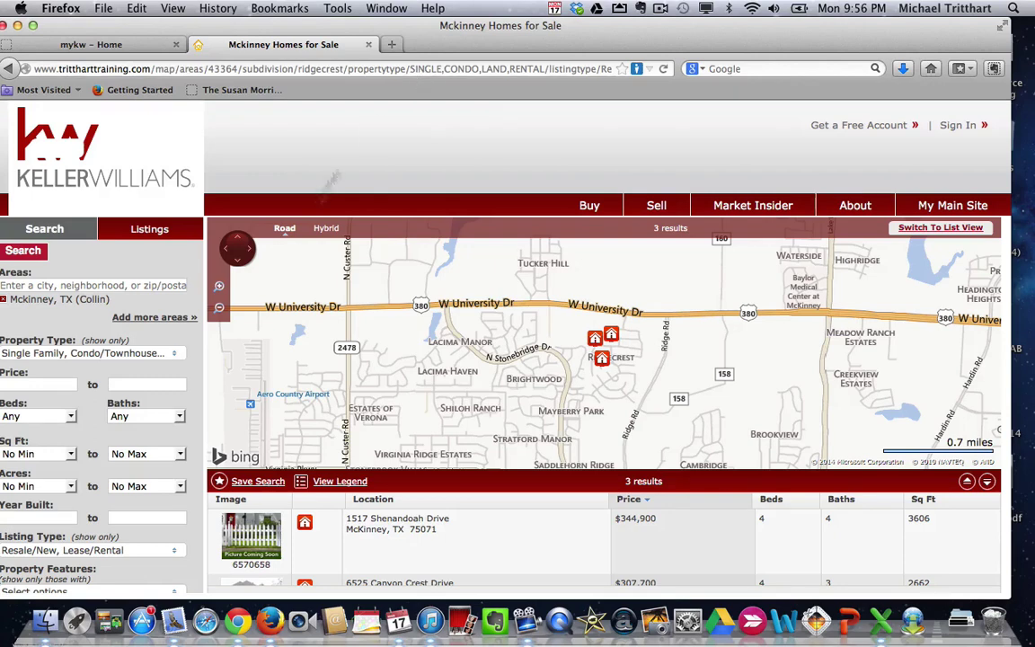
left_click(221, 289)
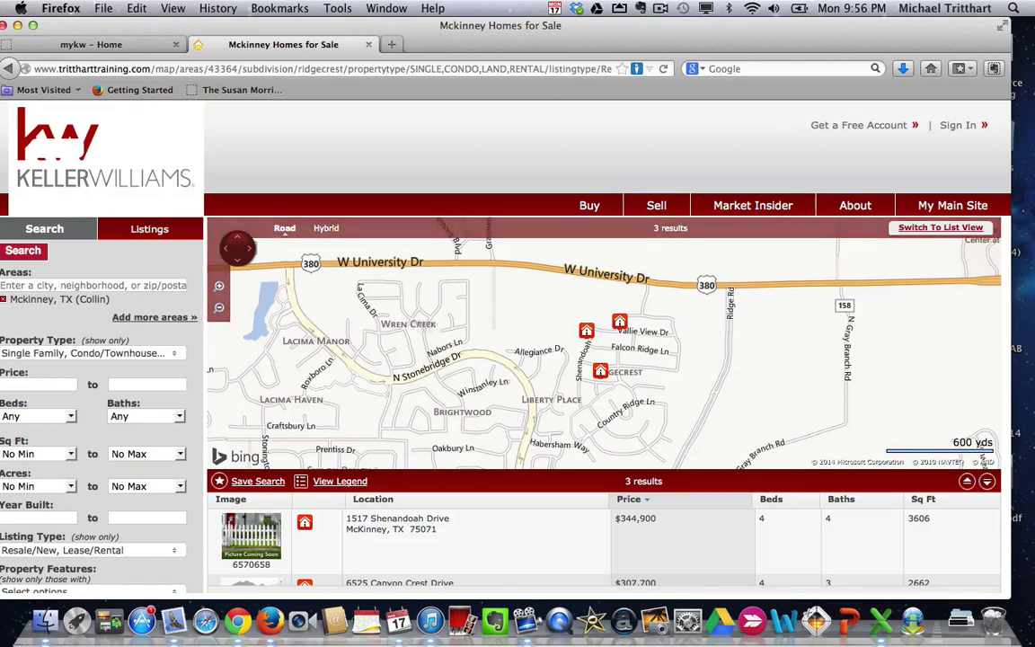
Step: Return to the list view of the Ridgecrest results and copy the page's web address
left_click(942, 228)
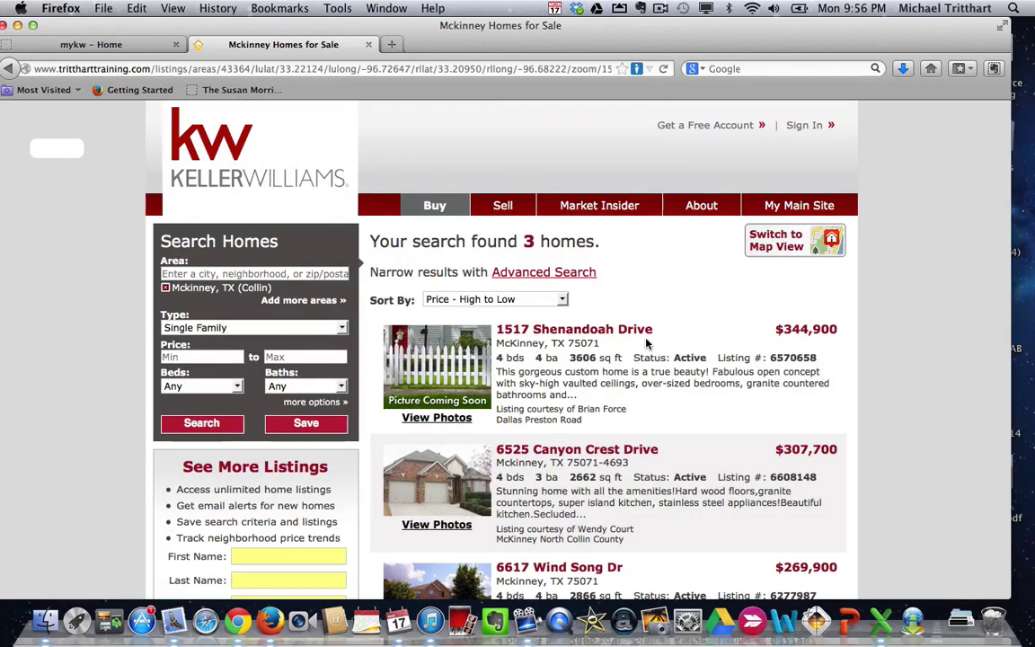
left_click(344, 70)
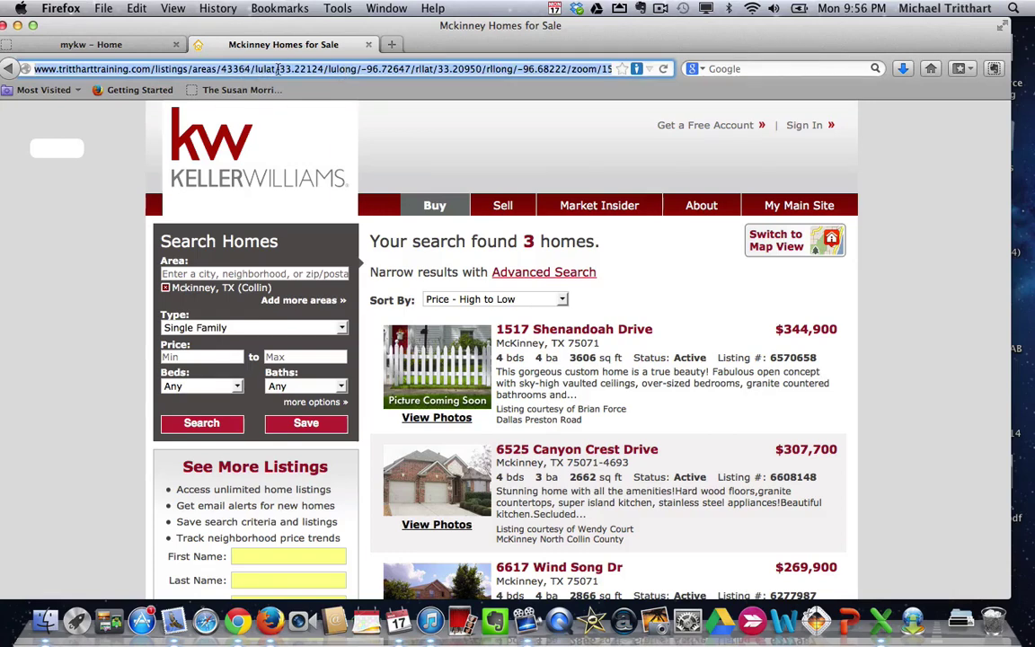
Step: Switch to the mykw page and open the Communities Served settings of the eEdge website
left_click(128, 44)
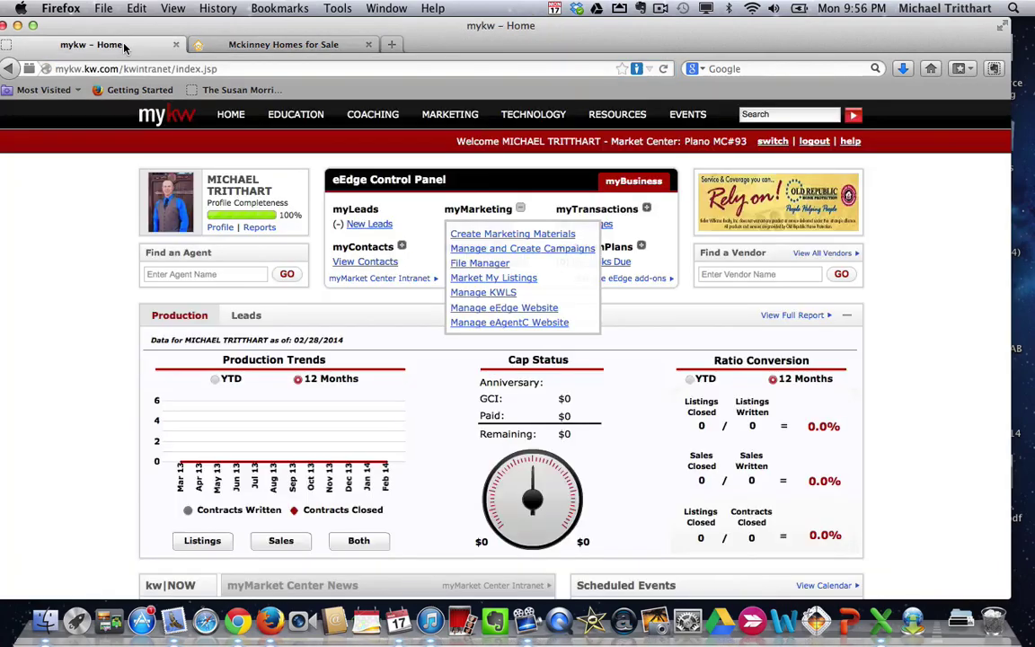
mouse_move(437, 173)
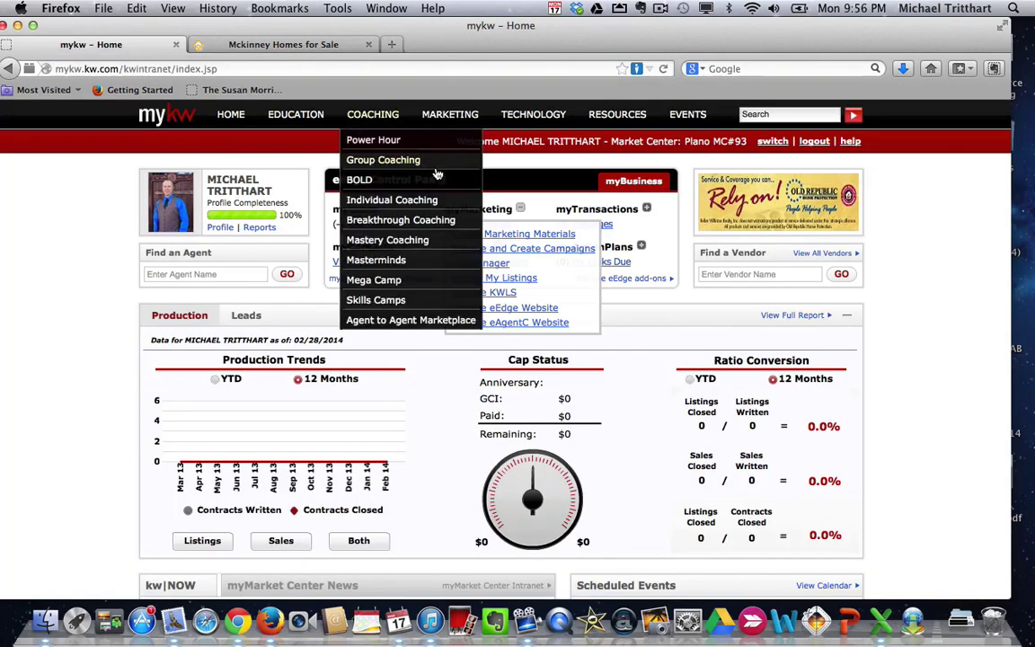
left_click(507, 310)
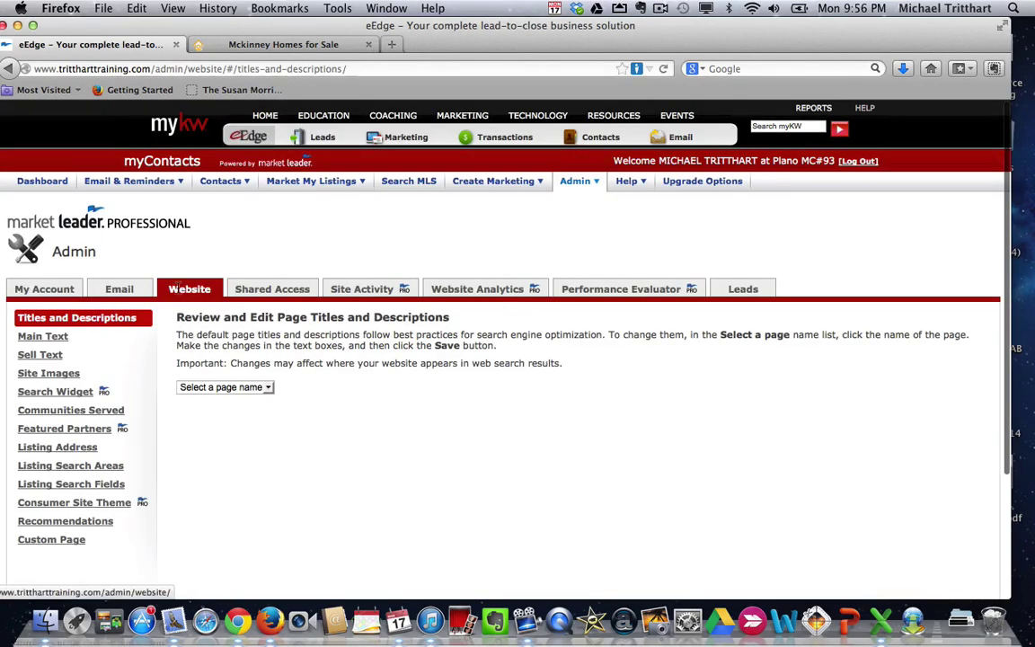
left_click(90, 413)
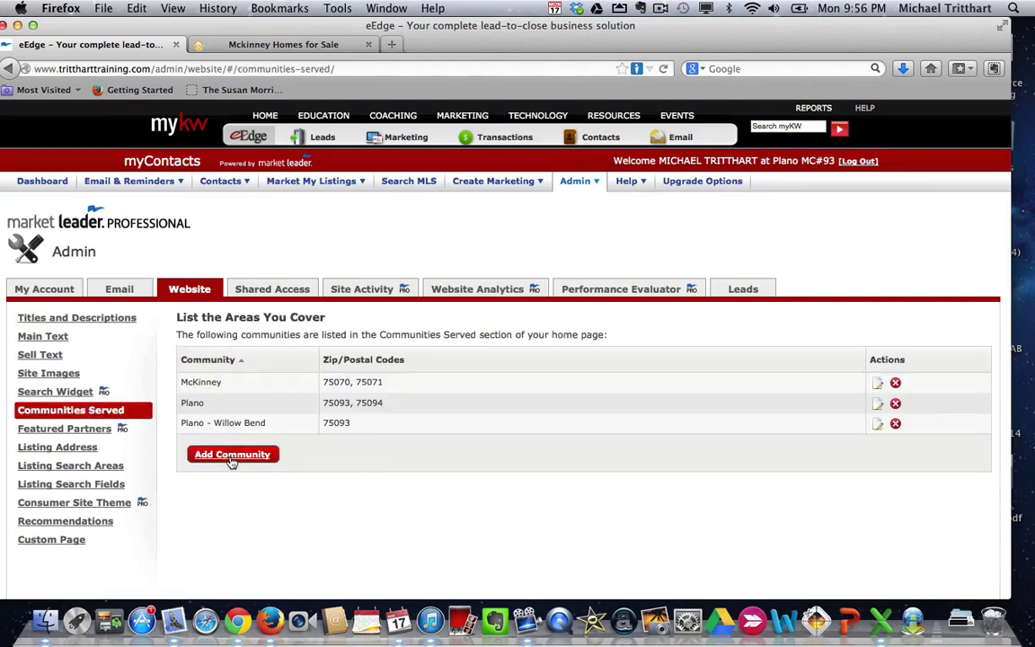
Step: Start adding a community and name it "McKinney - Ridgecrest"
left_click(231, 456)
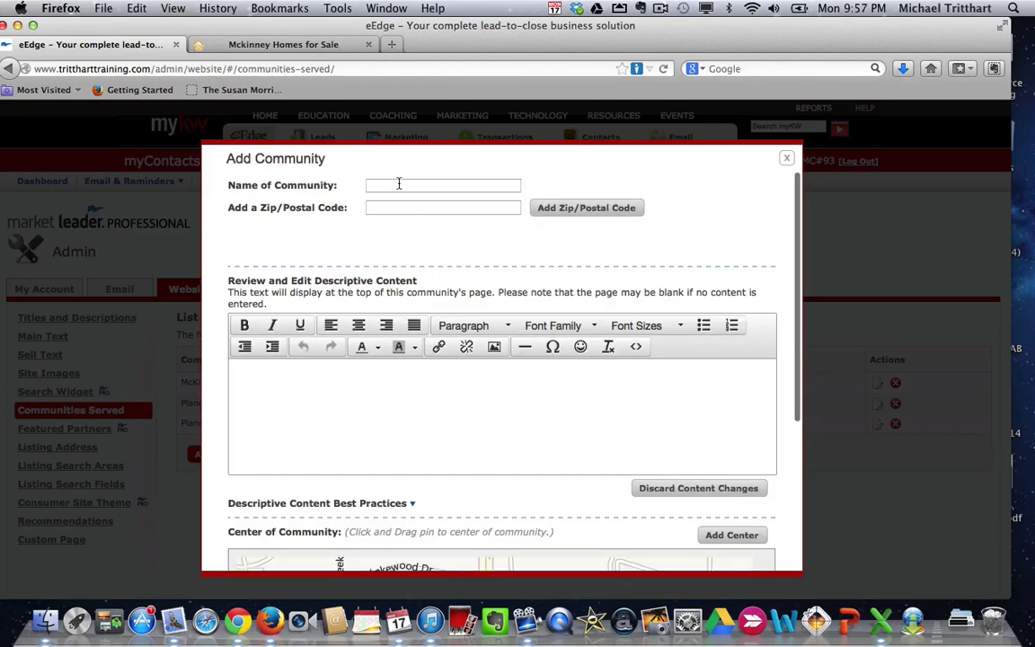
left_click(399, 183)
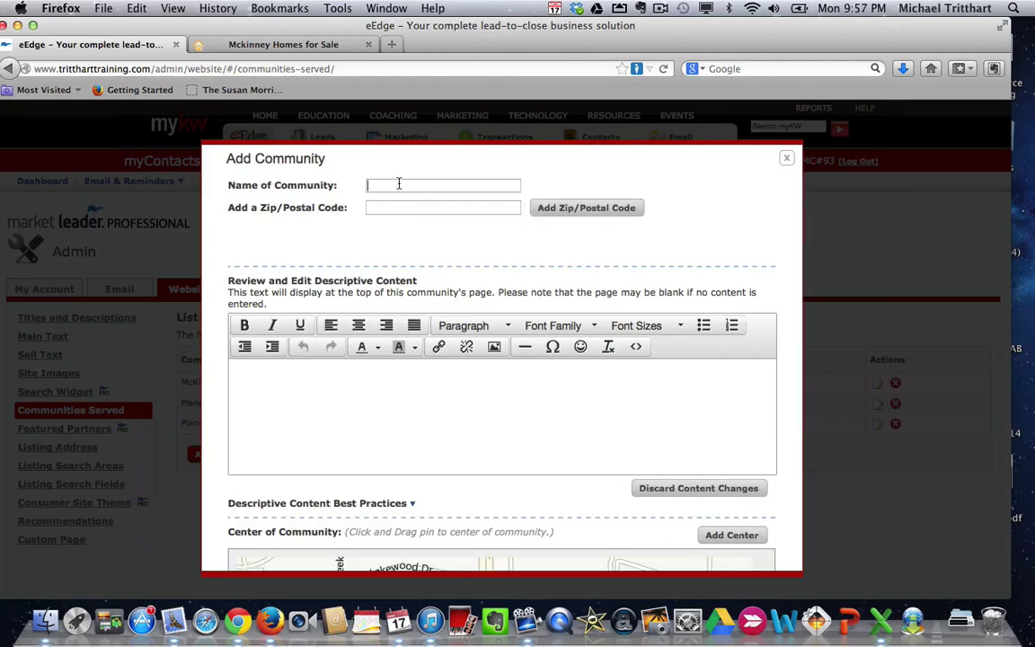
type("Mck")
type("inney")
type(" - Ridge")
type("crest")
Step: Add the zip code 75071 to the new community
type("7507")
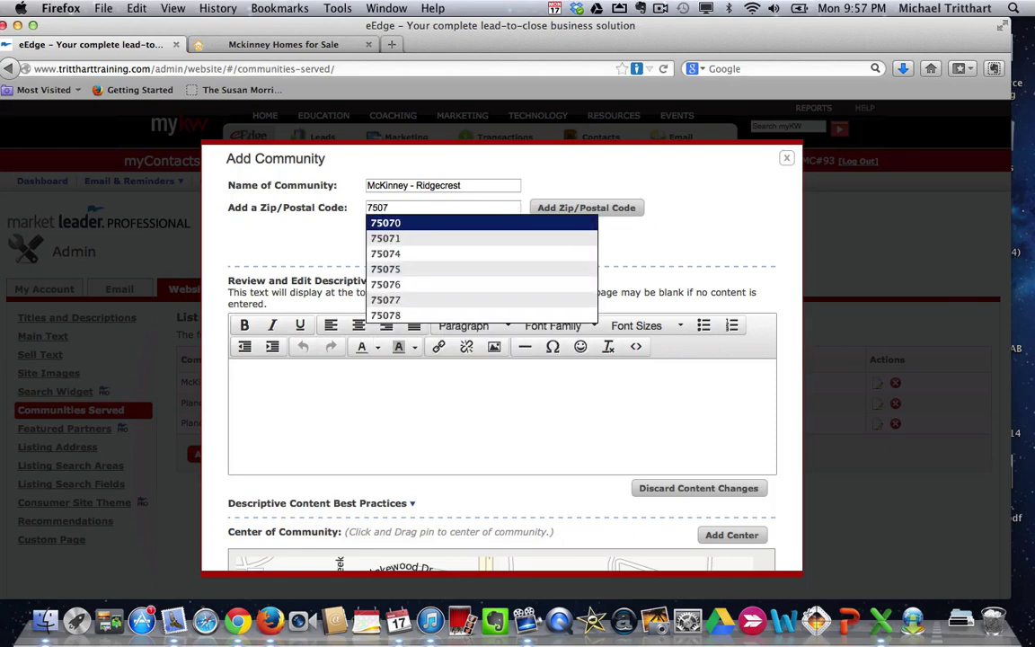
type("1")
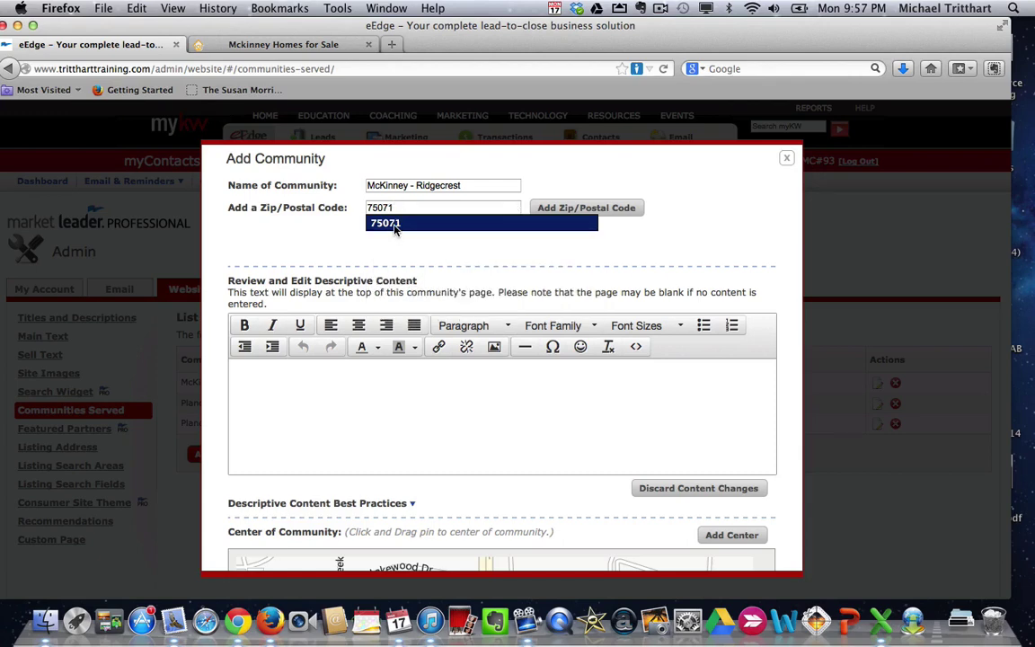
left_click(395, 224)
Step: Enter "View all current Ridgecrest Homes for Sale" as the community's descriptive content
scroll(321, 370, "down", 1)
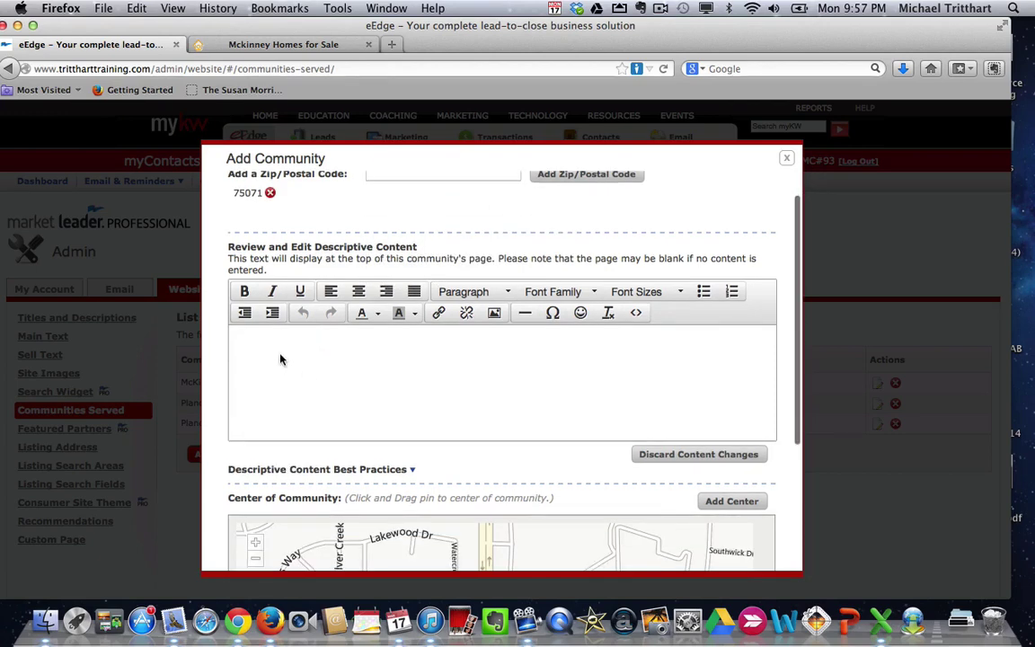
left_click(280, 359)
type("View a")
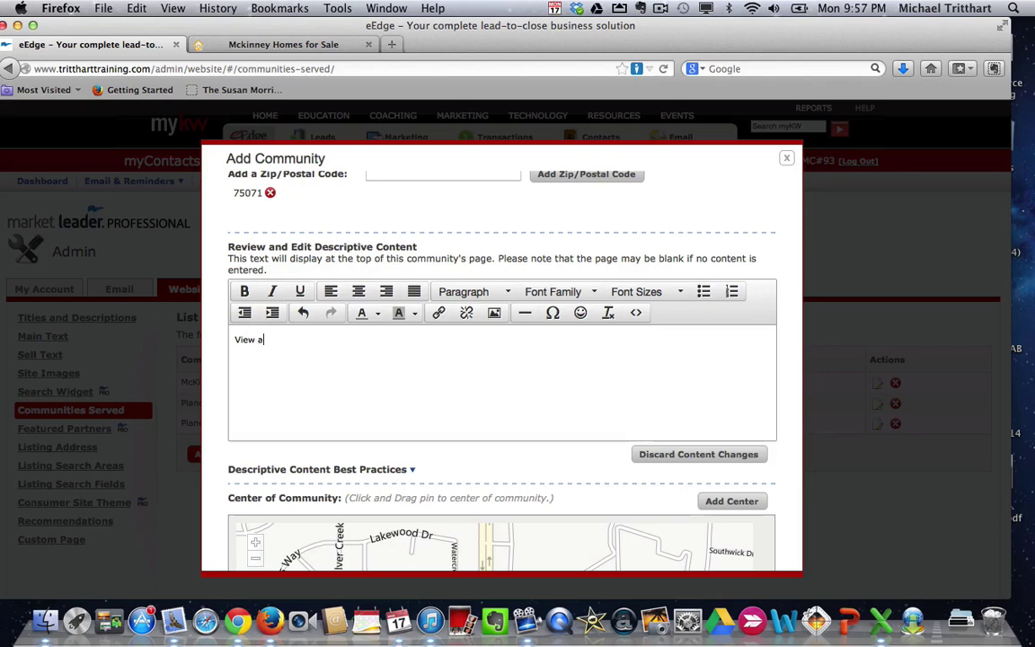
type("ll current Rigecrest ")
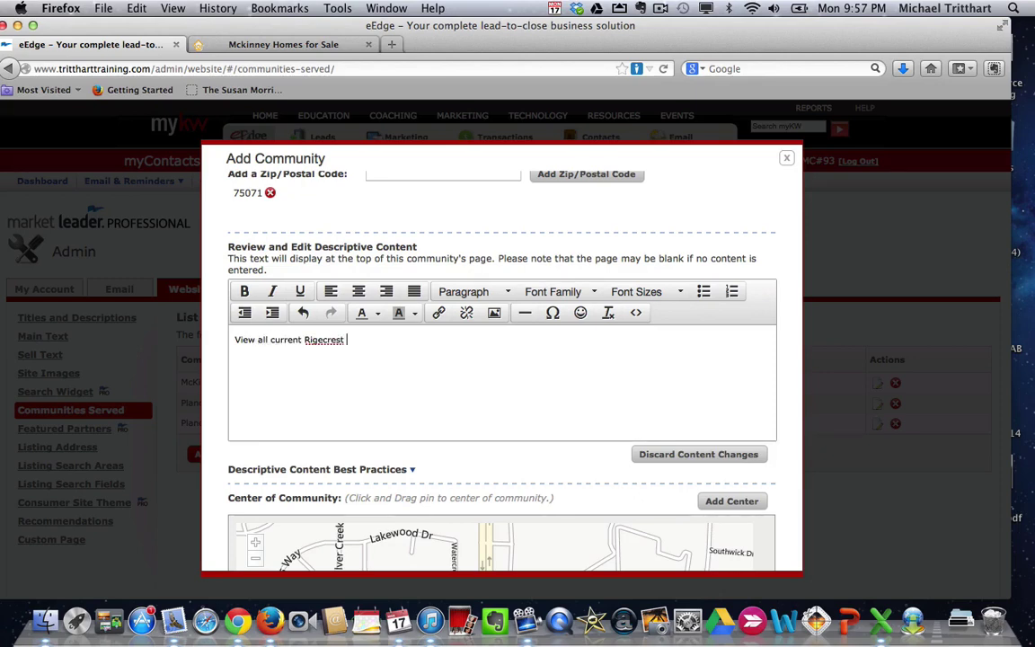
type("Homes for Sale")
left_click_drag(415, 340, 305, 340)
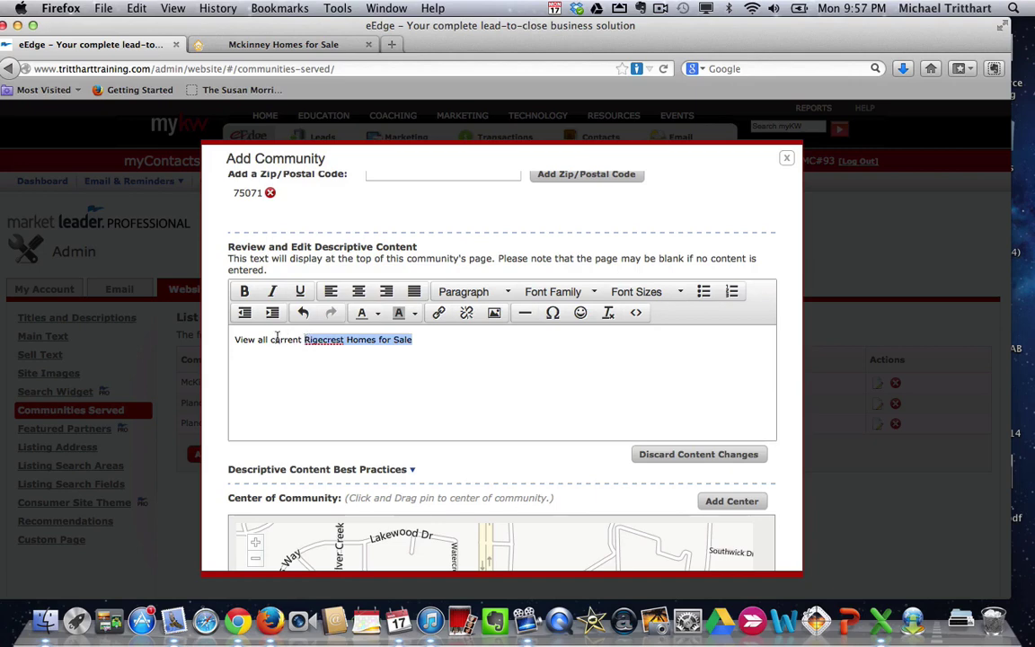
left_click(274, 340)
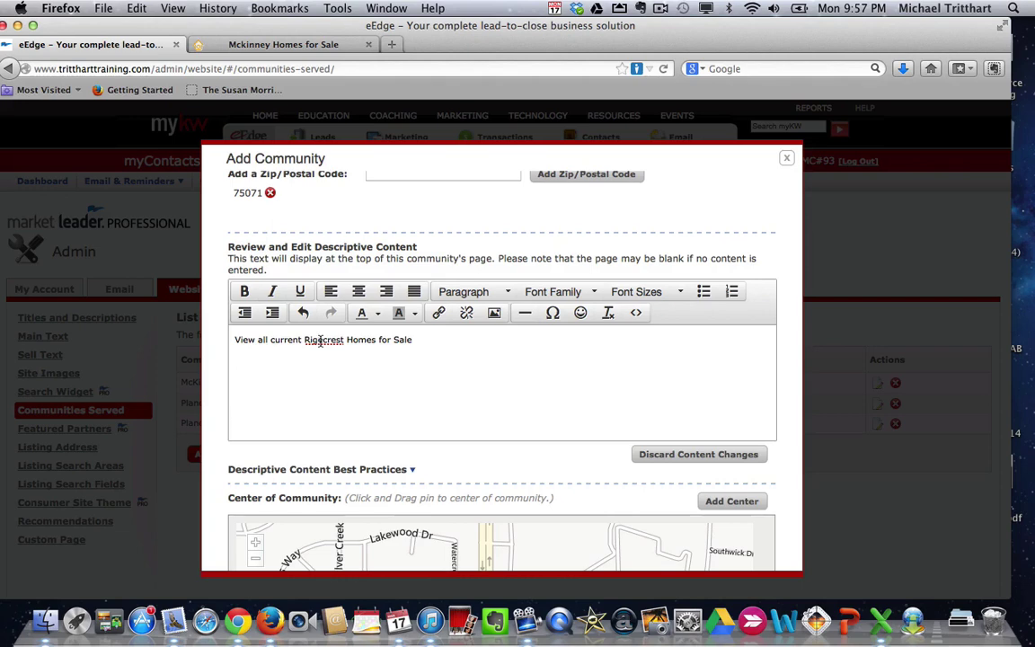
left_click(316, 340)
type("d")
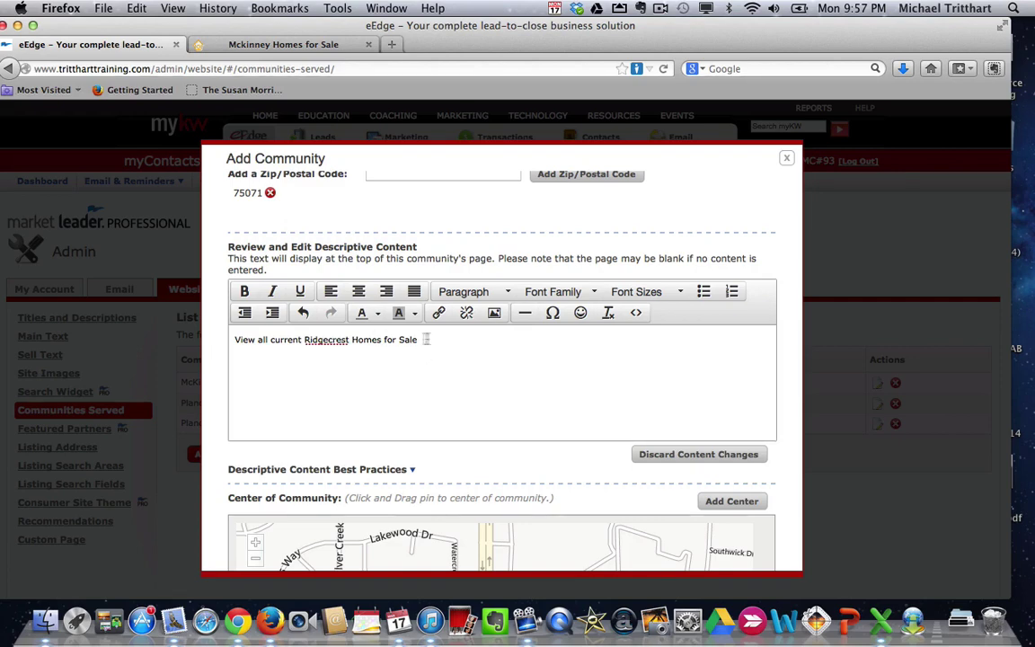
Step: Link the whole descriptive sentence to the copied Ridgecrest search results address, with the link target set to None
mouse_move(423, 339)
left_mouse_down()
mouse_move(245, 339)
mouse_move(416, 339)
left_mouse_up()
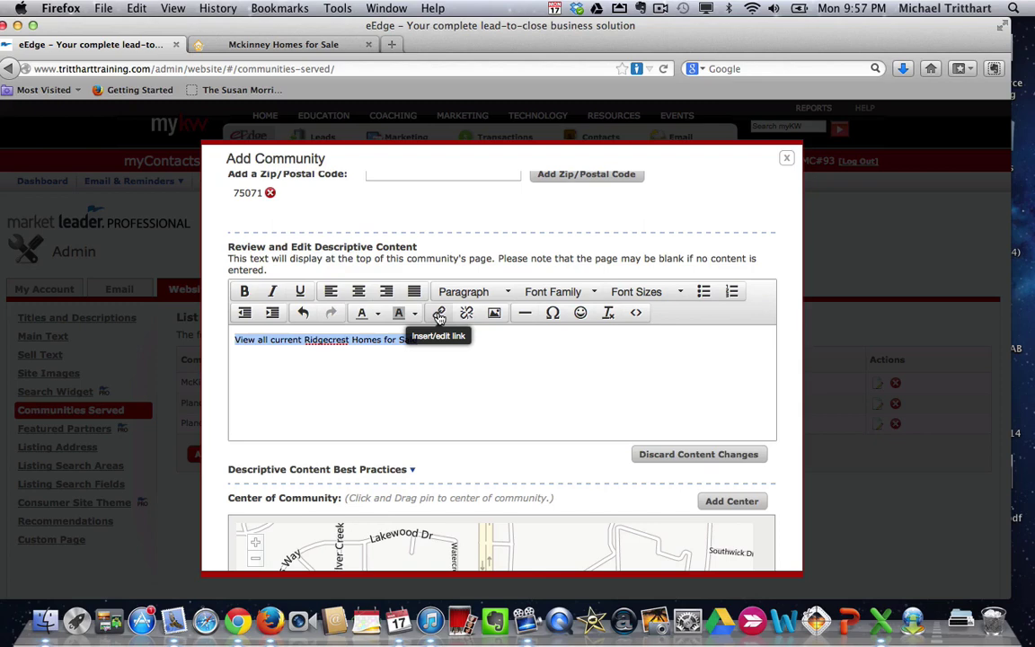
left_click(439, 319)
key("super+v")
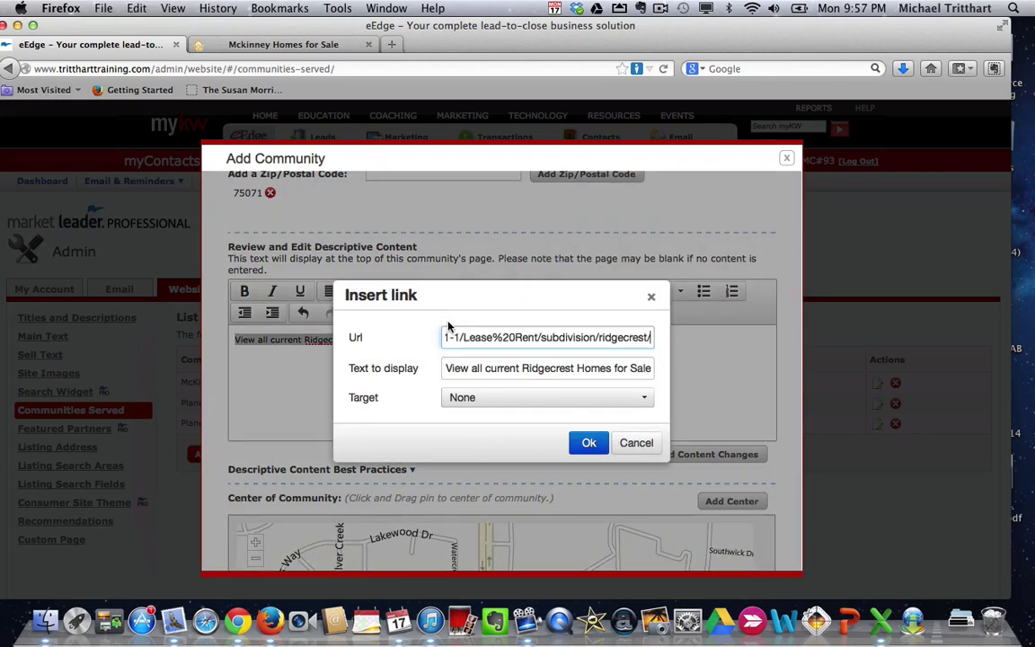
left_click(510, 399)
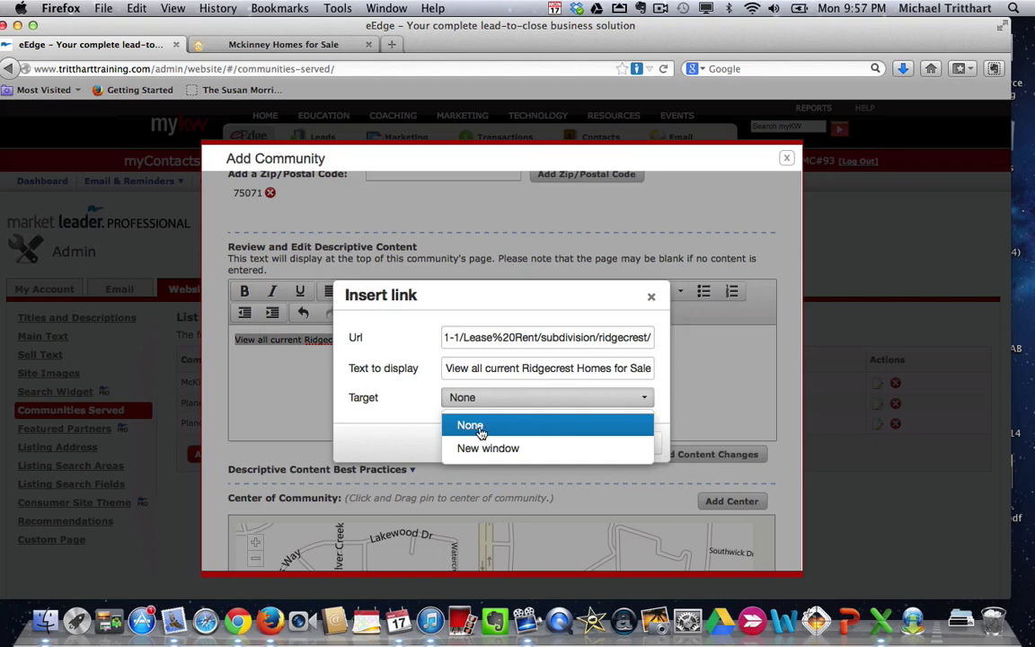
left_click(481, 426)
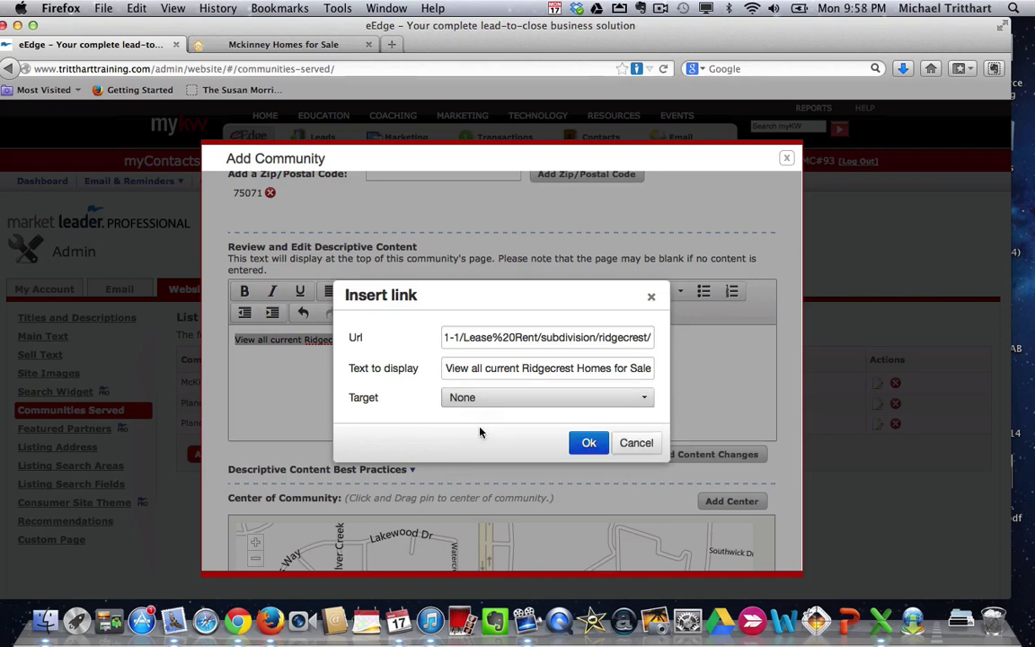
left_click(592, 441)
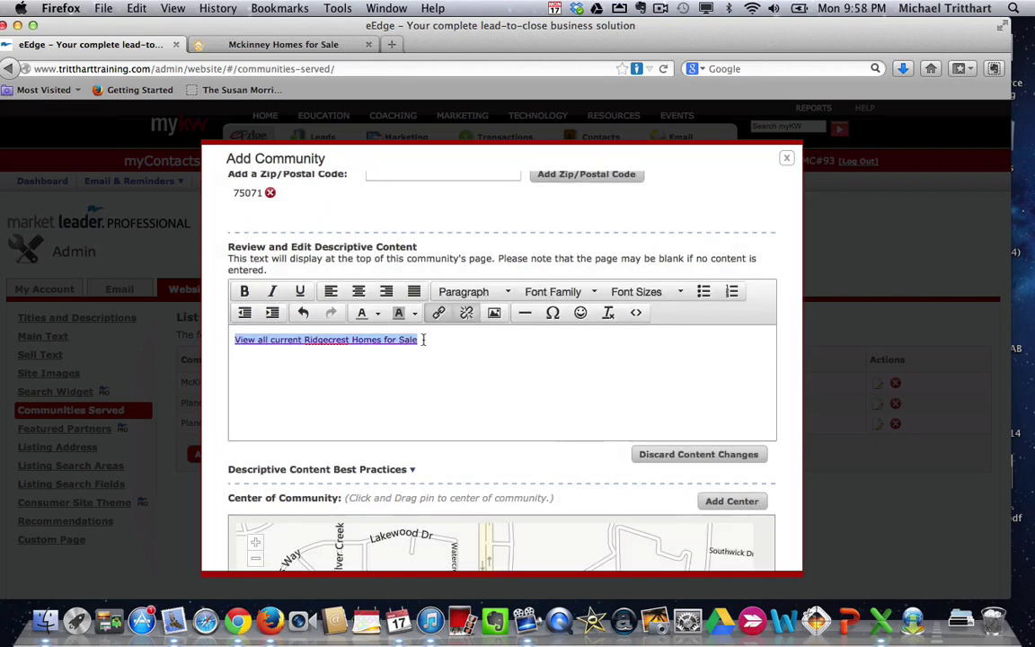
Step: Make the linked sentence in the community's descriptive content bold
left_click(242, 292)
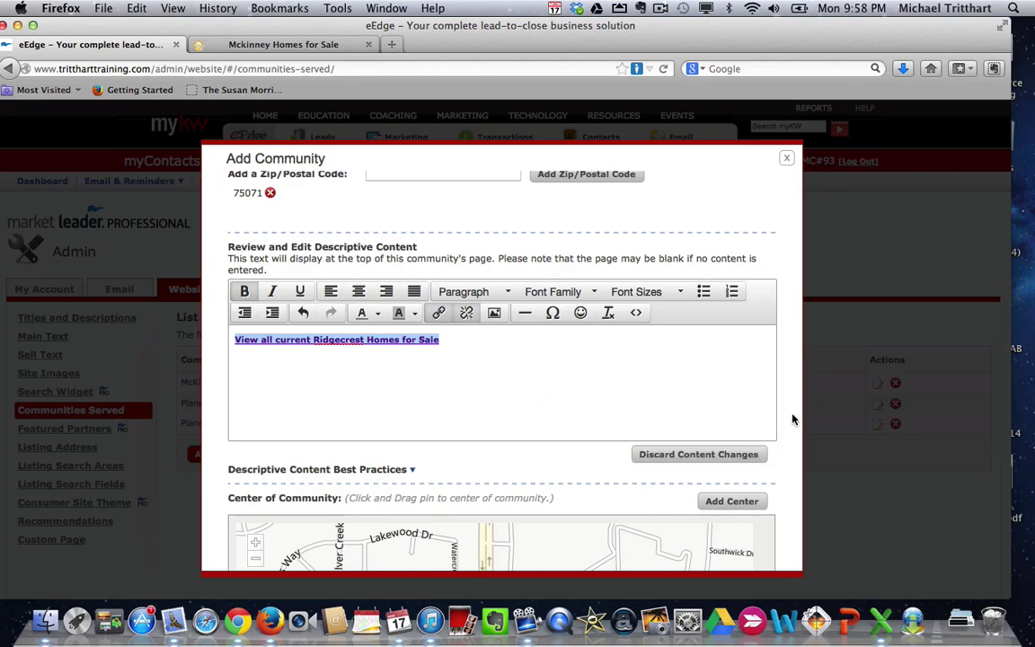
Step: Place the community's center pin on Ridgecrest in McKinney, south of W University Dr and west of Ridge Rd, and save the community
scroll(793, 420, "down", 4)
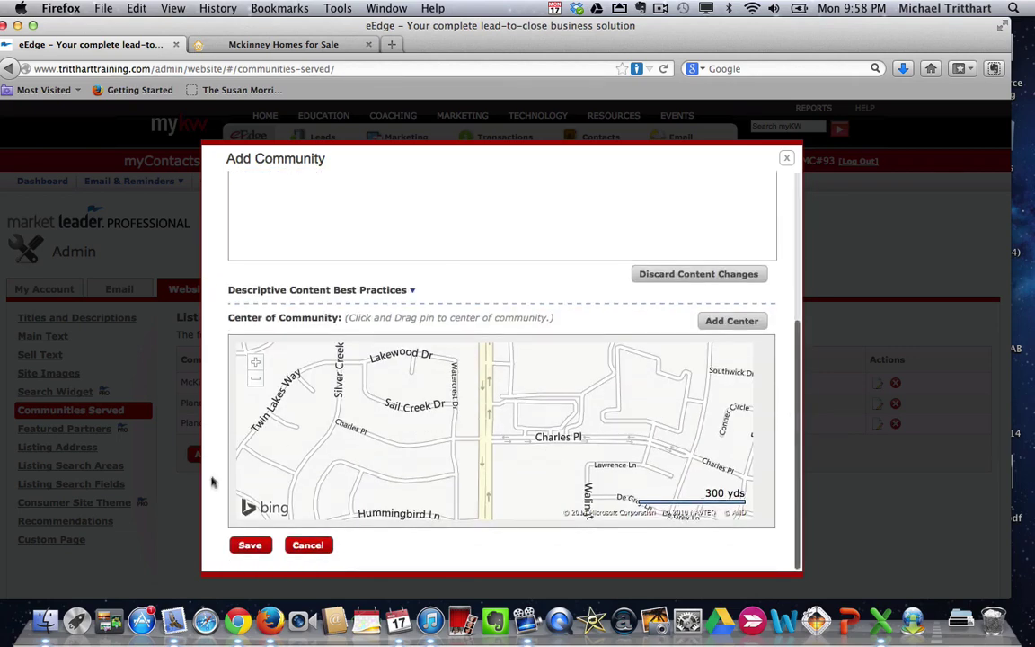
left_click(256, 379)
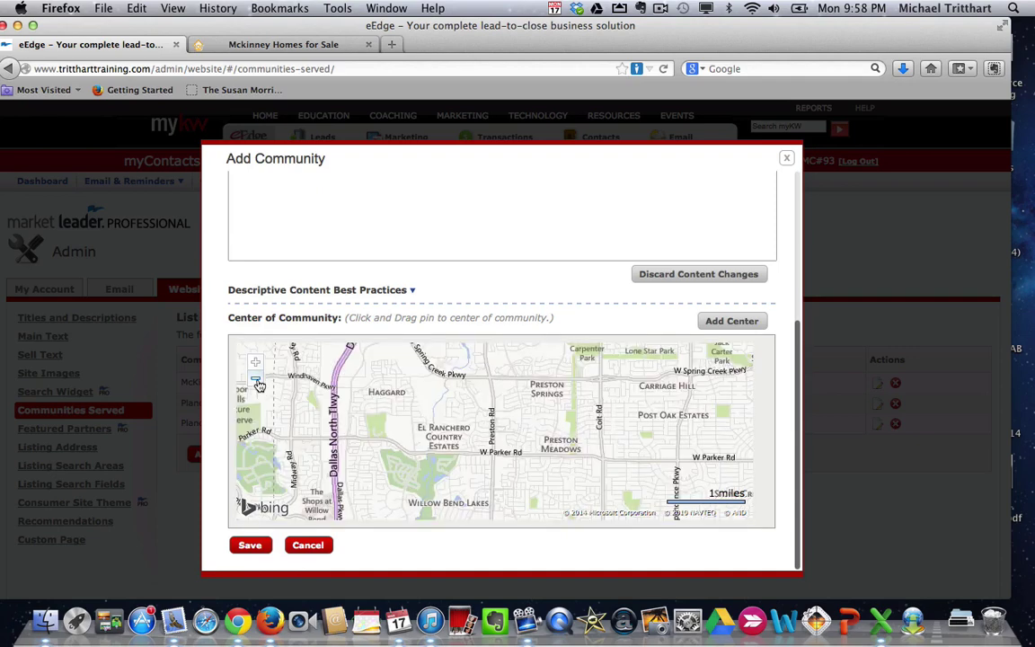
left_click_drag(466, 368, 359, 508)
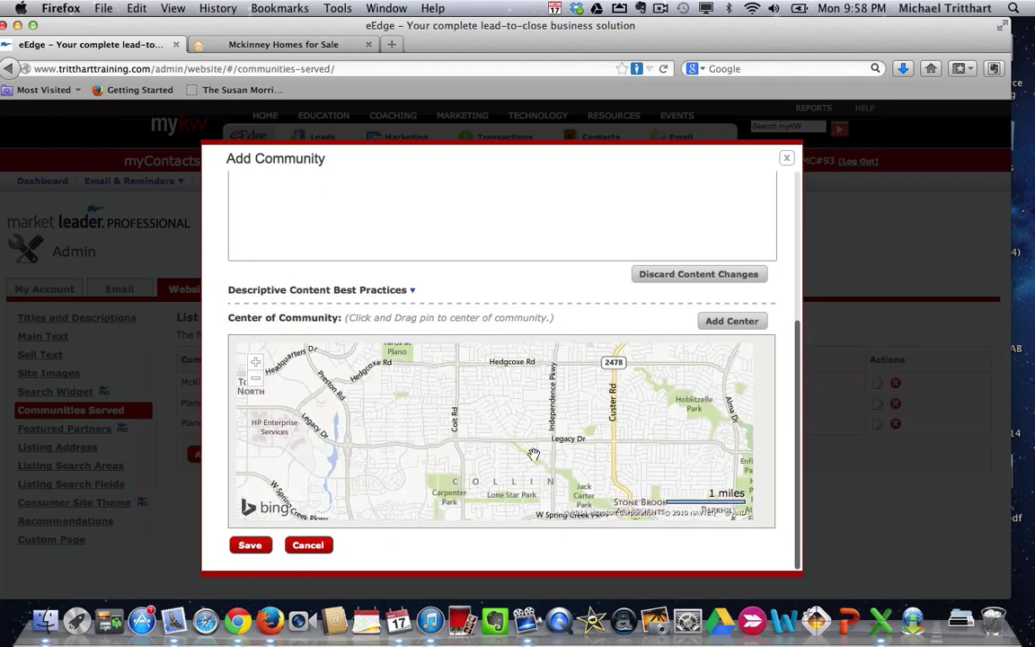
left_click_drag(533, 454, 433, 529)
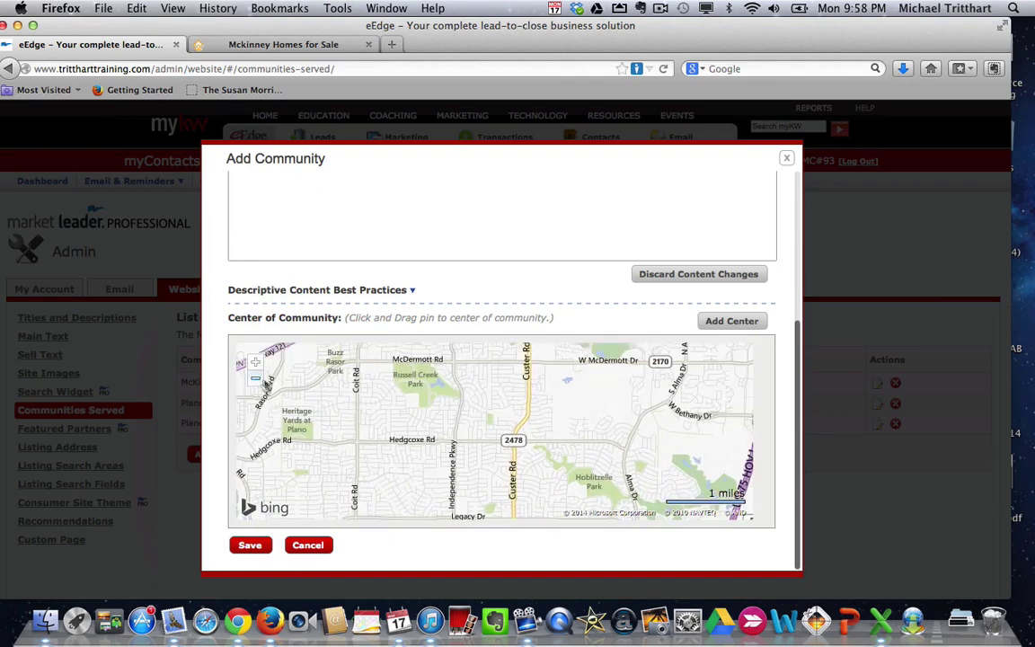
left_click_drag(376, 368, 314, 500)
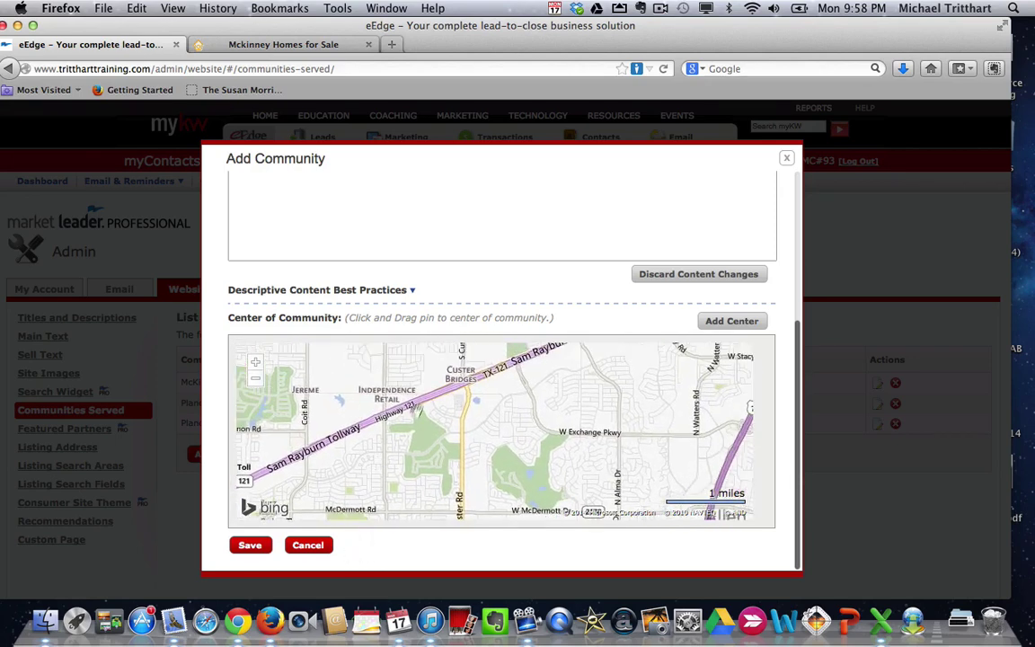
left_click(255, 378)
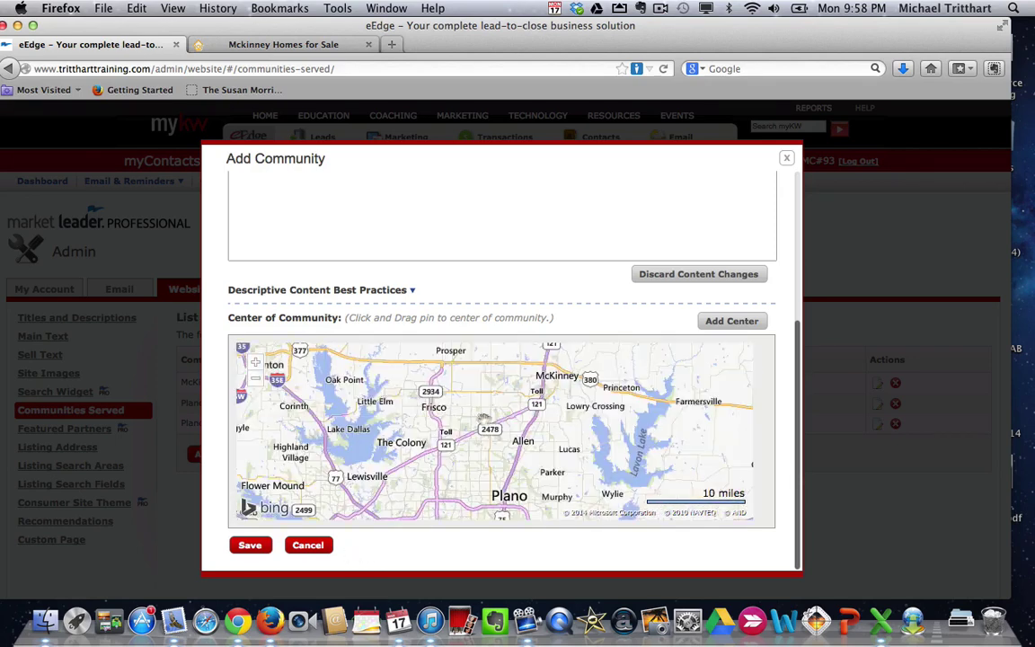
double_click(502, 371)
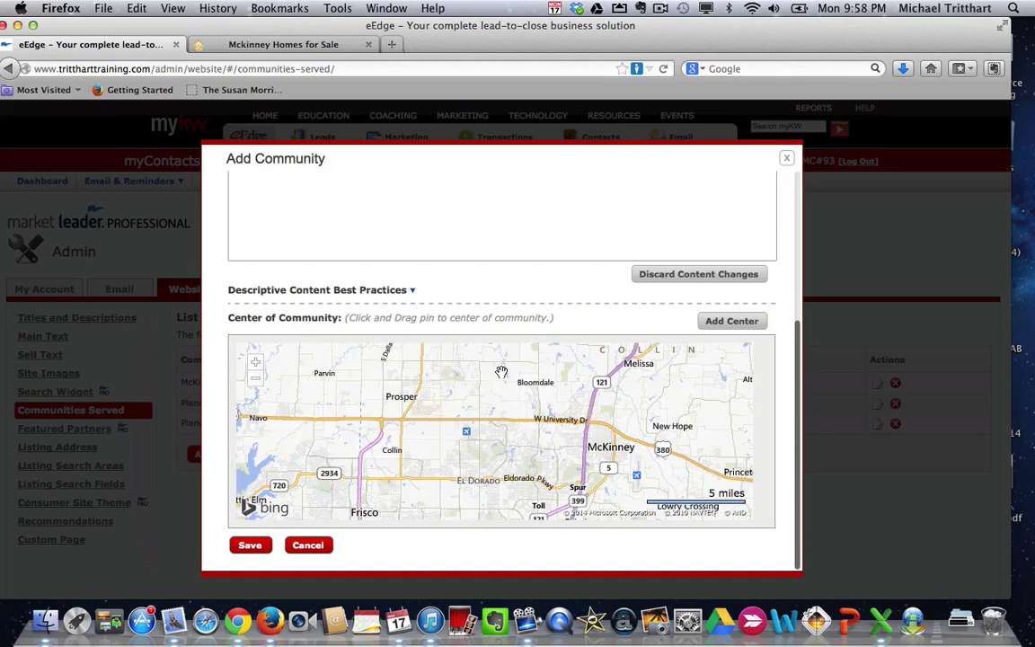
double_click(504, 428)
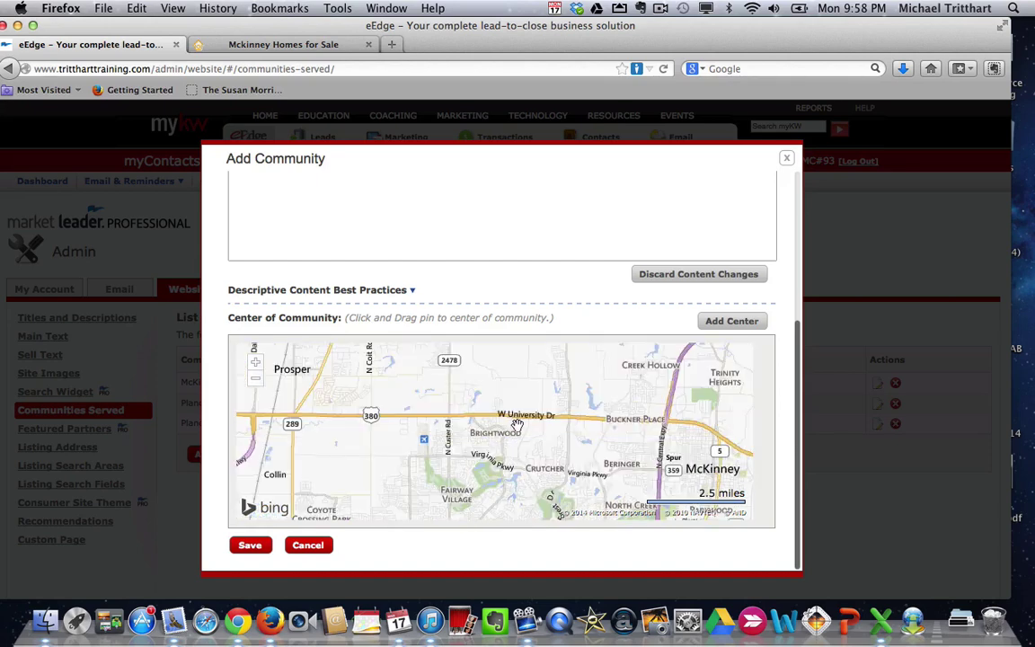
double_click(518, 424)
double_click(568, 423)
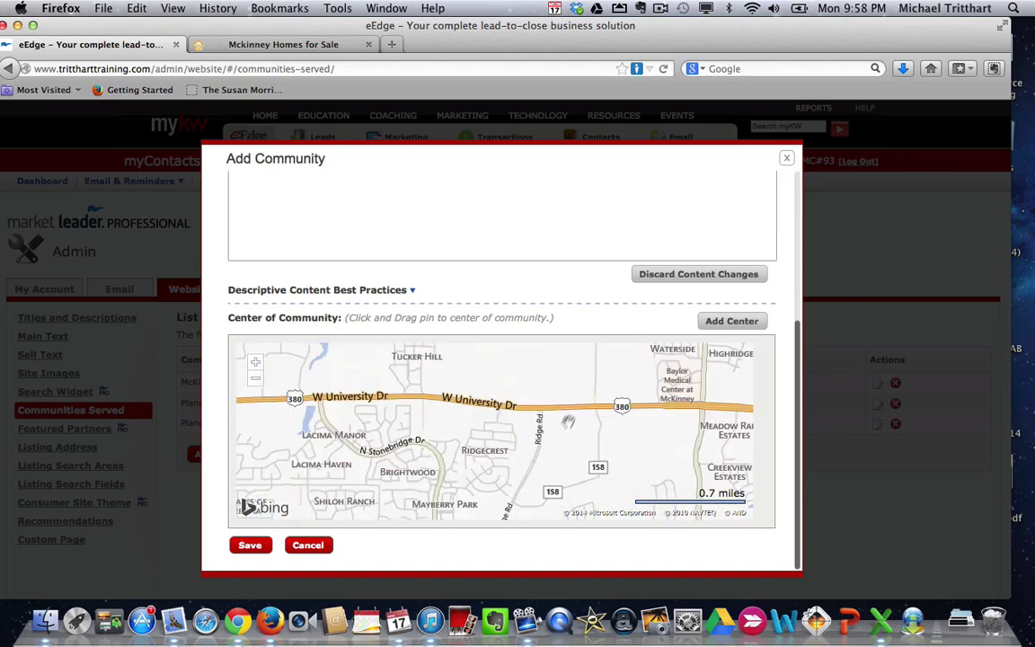
left_click(732, 321)
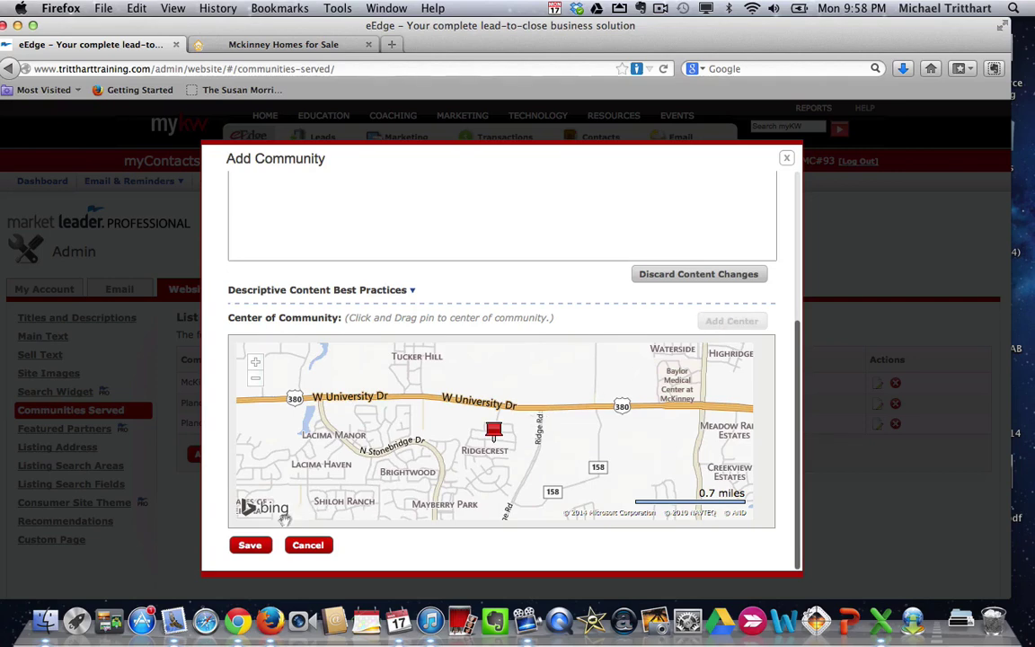
left_click(251, 547)
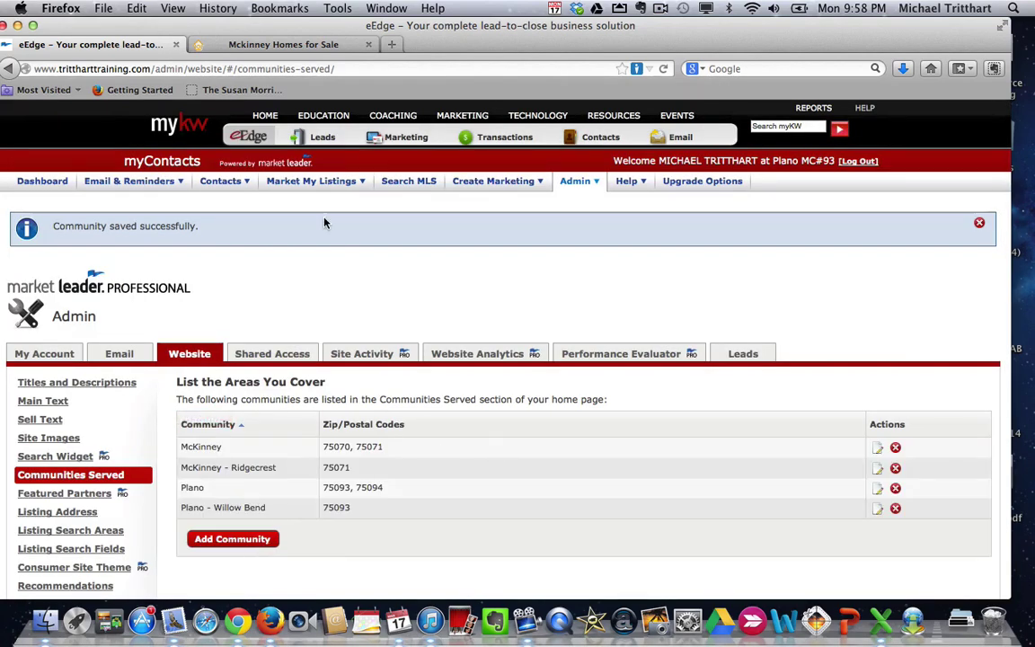
Step: Test the new community on the public website by opening McKinney - Ridgecrest from the home page and following its Ridgecrest homes link
left_click(283, 44)
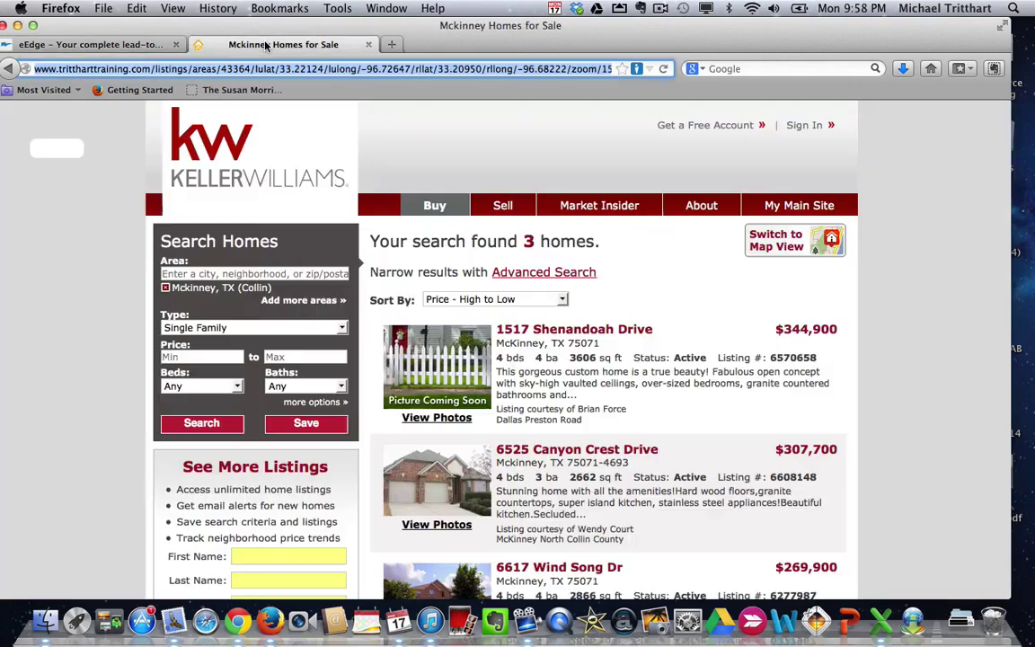
left_click(202, 133)
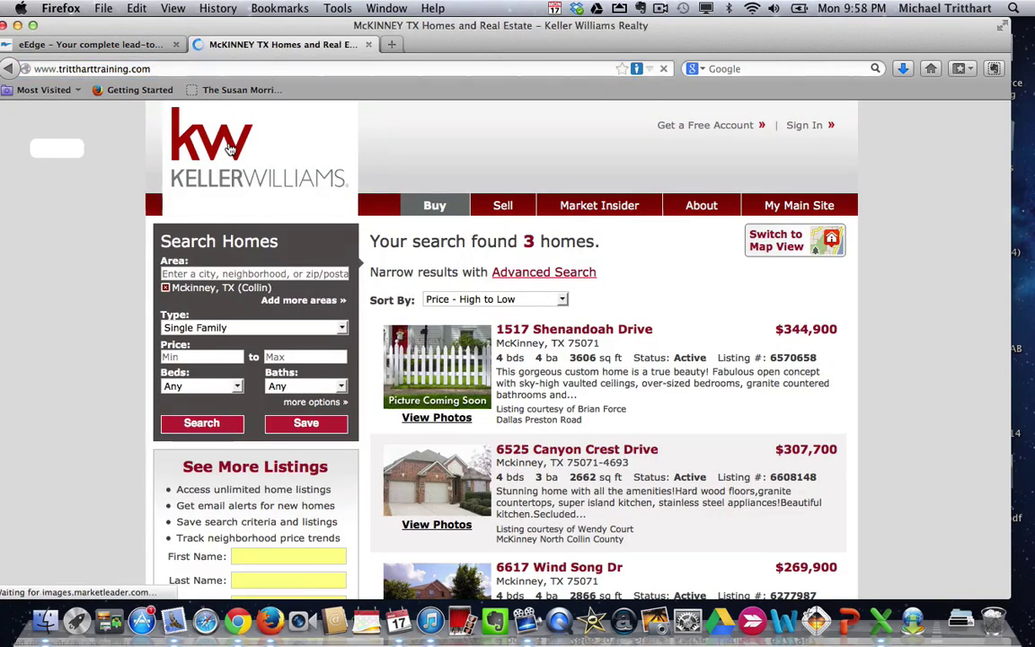
scroll(207, 409, "down", 4)
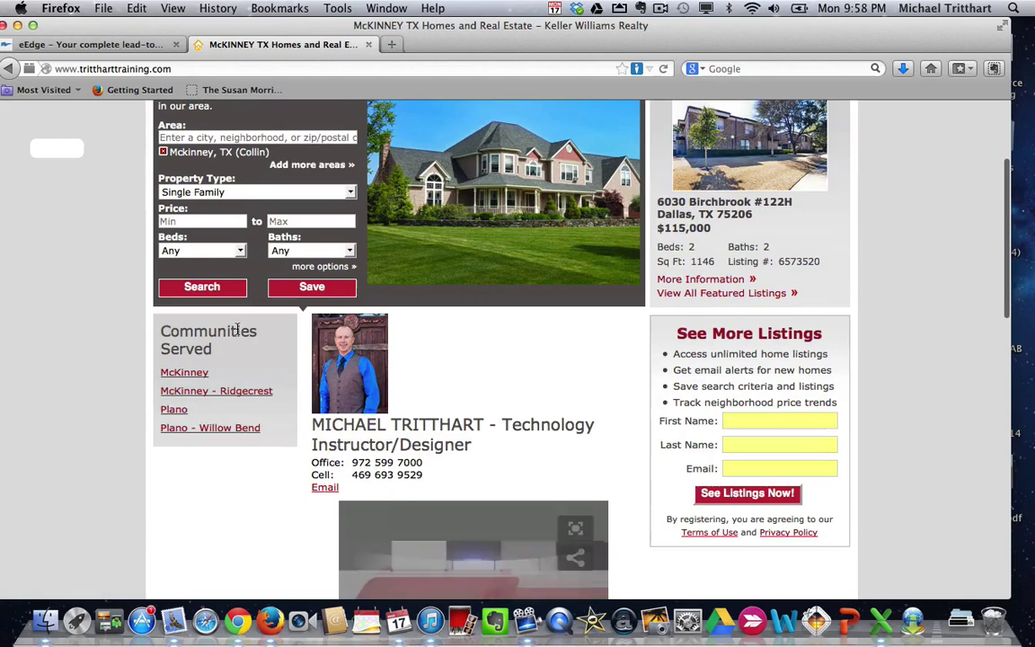
left_click(218, 396)
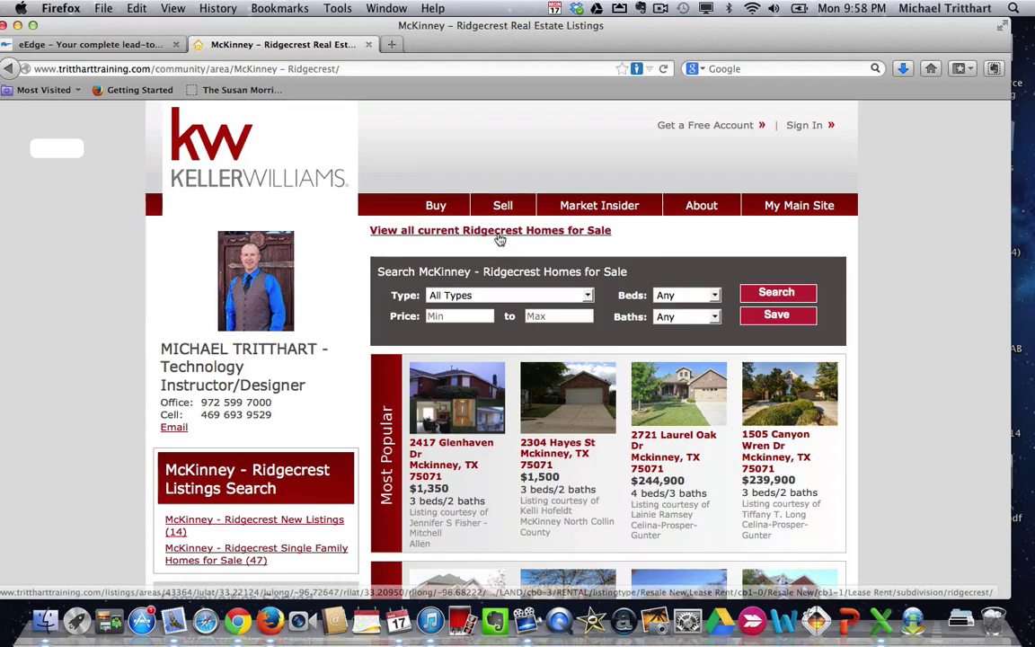
left_click(500, 235)
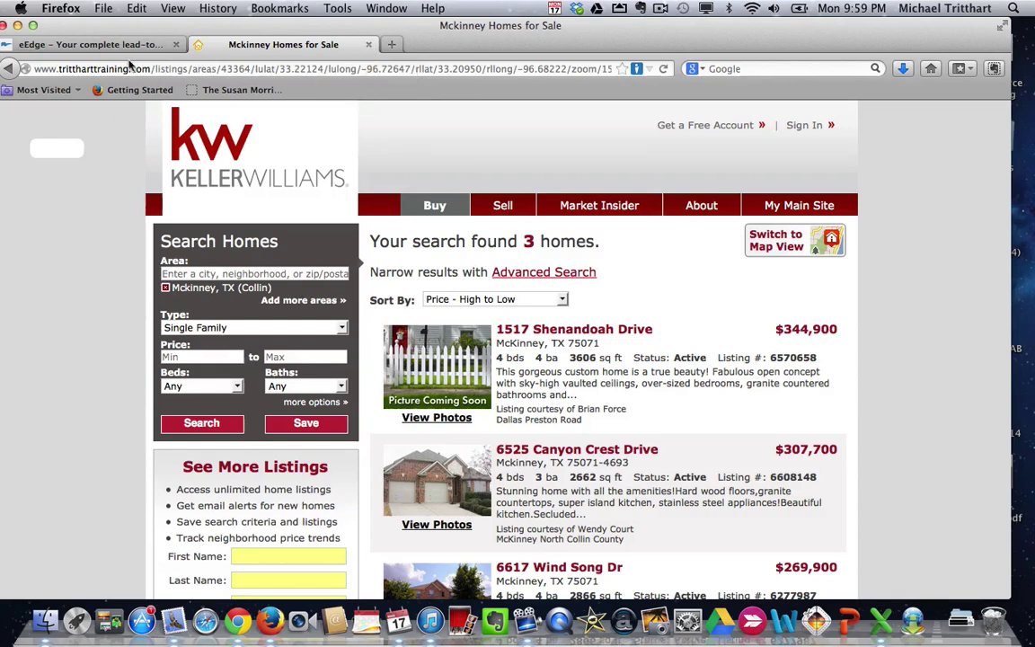
Step: Return to the eEdge website administration and open the Listing Search Fields settings
left_click(108, 44)
mouse_move(129, 181)
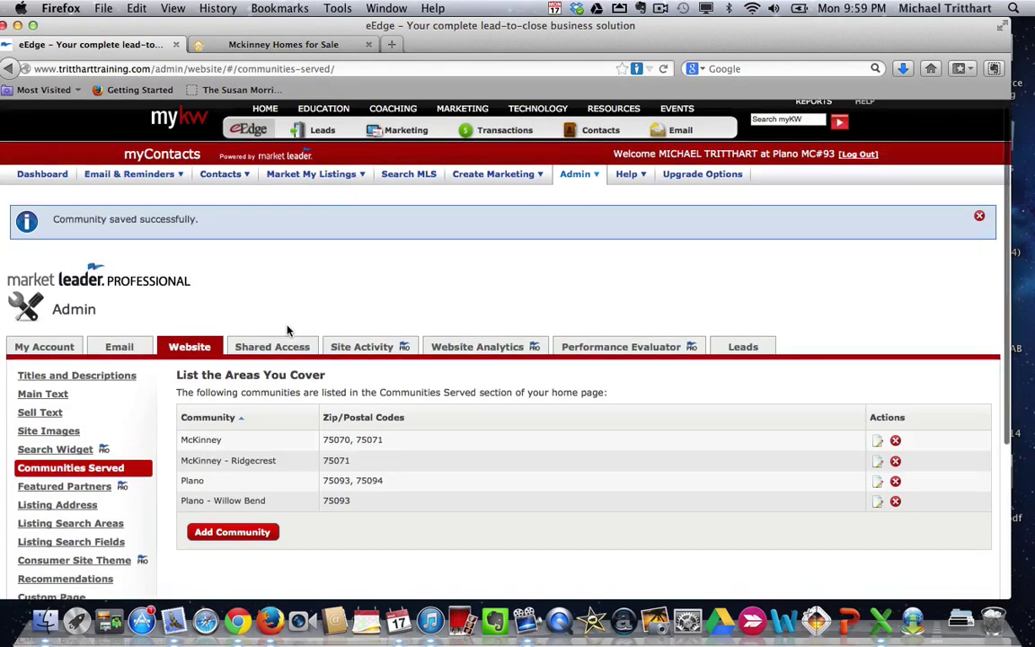
scroll(287, 331, "down", 5)
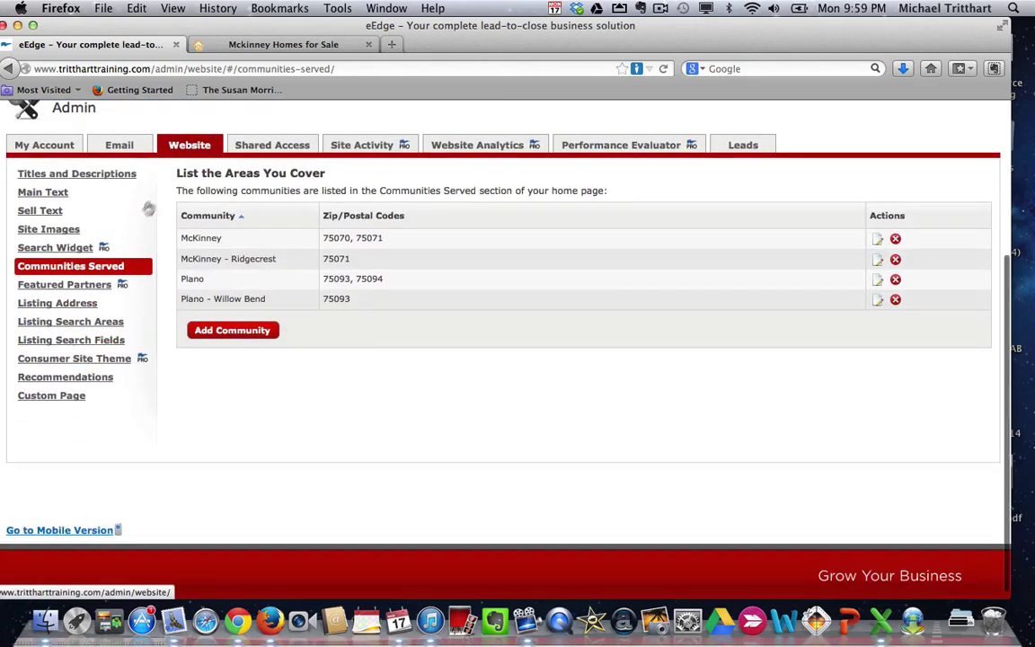
left_click(81, 341)
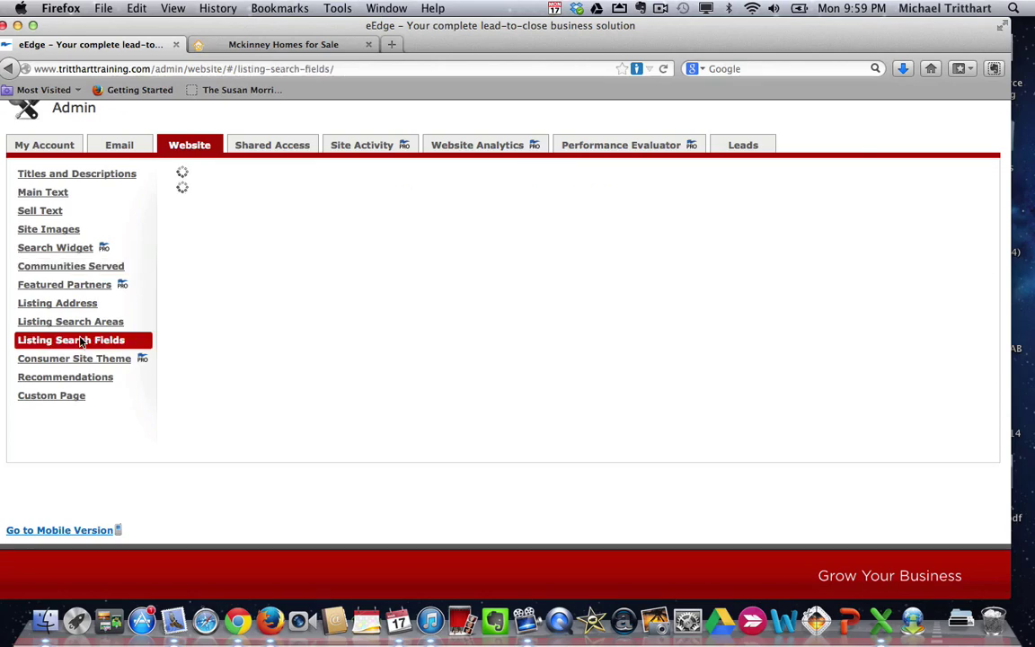